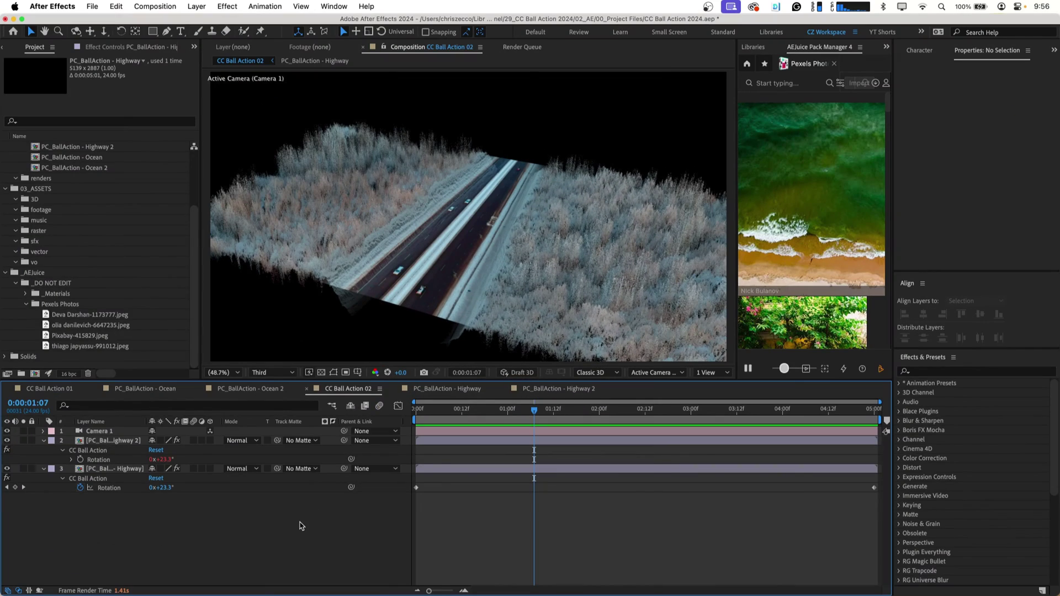
# Step: Create a 3840×2160, 24 fps composition named 'CC Ball Action Main' in the 01_MAIN COMP folder
pyautogui.scroll(4, 82, 223)
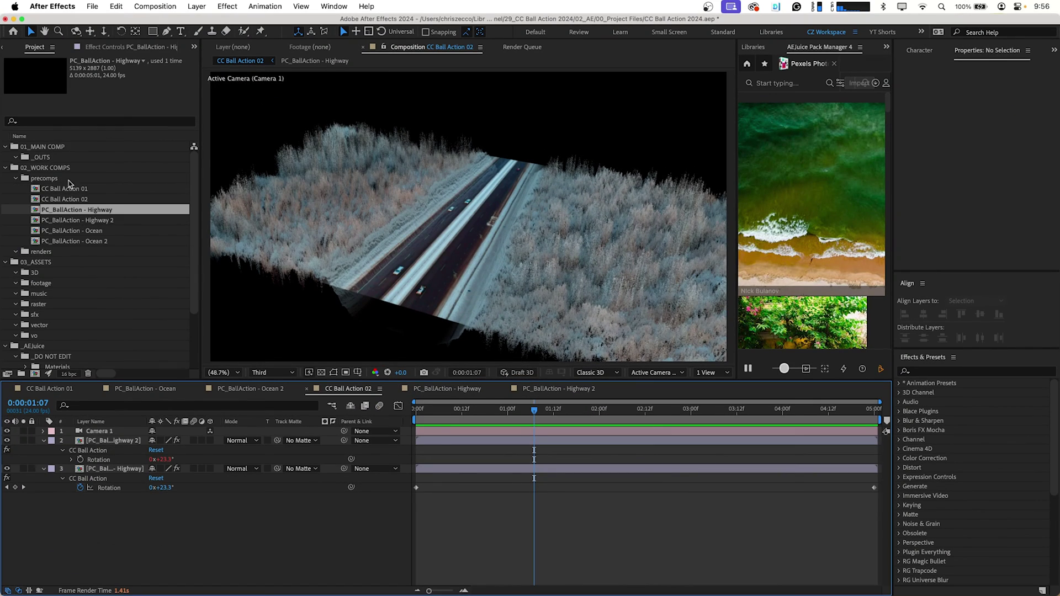
pyautogui.click(50, 146)
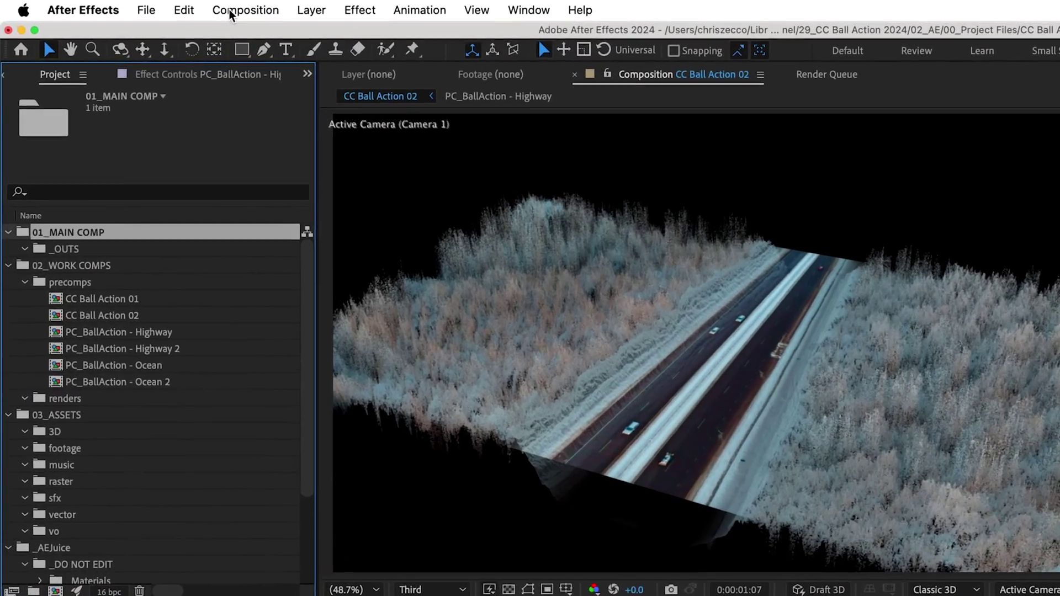
pyautogui.click(155, 6)
pyautogui.click(231, 35)
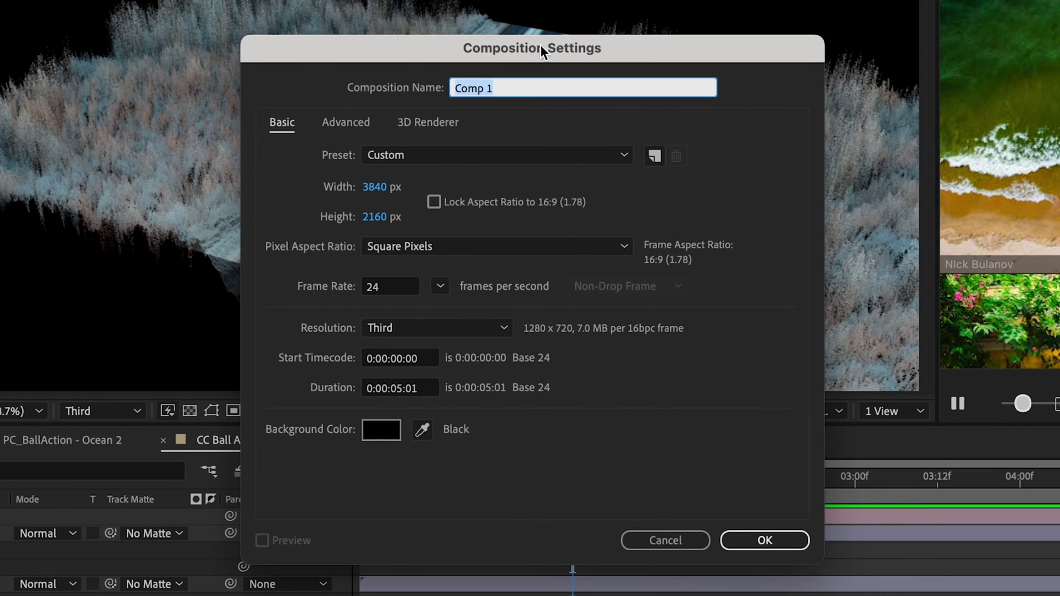
pyautogui.write('CC Ball Action Main')
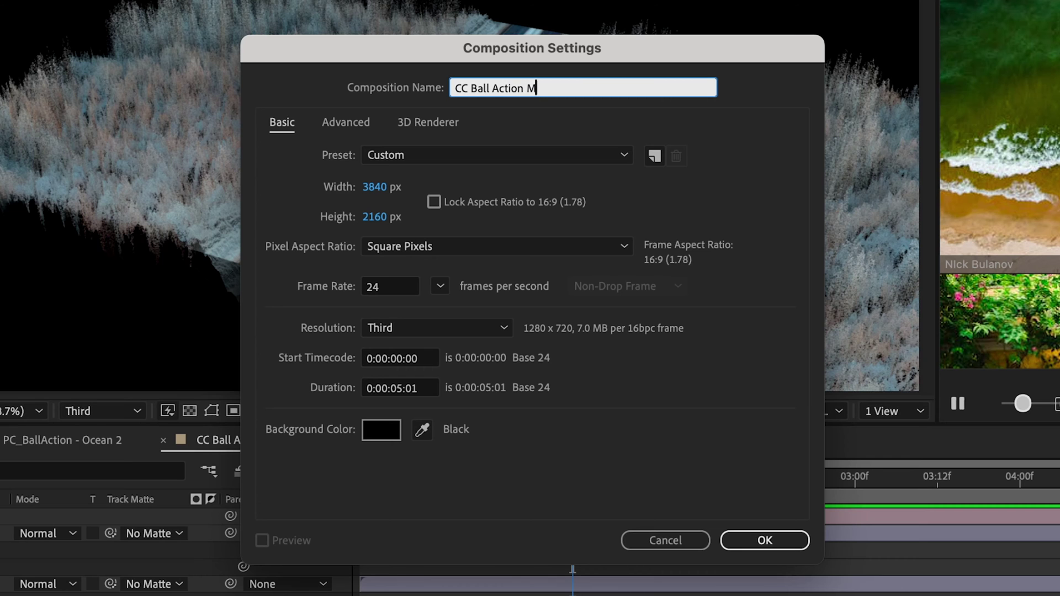
pyautogui.press('Return')
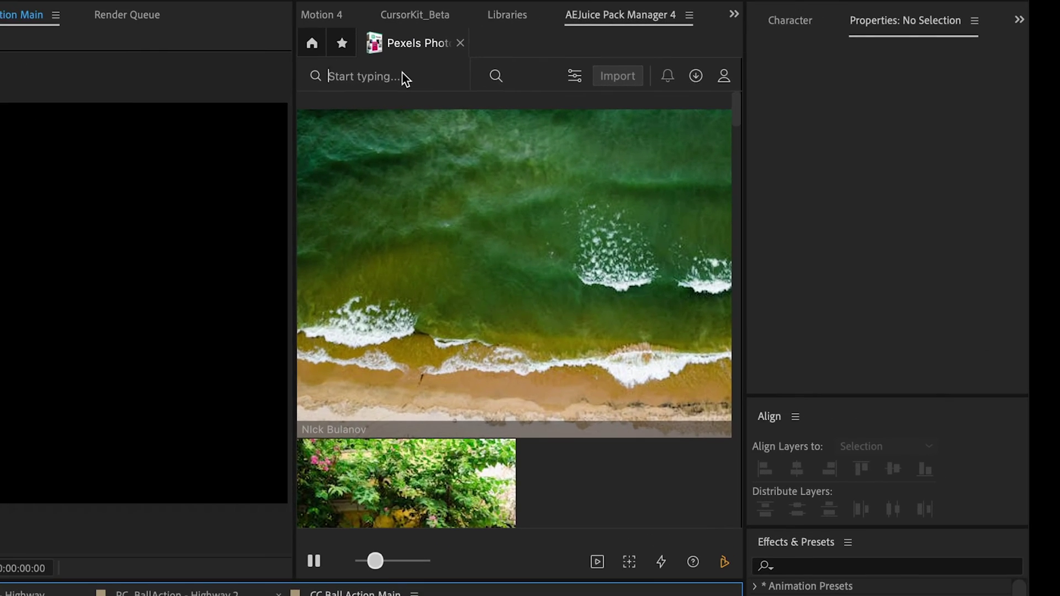
# Step: Search Pexels for 'Highway aerial' and import the winding snowy forest road photo
pyautogui.write('Highway')
pyautogui.press('Return')
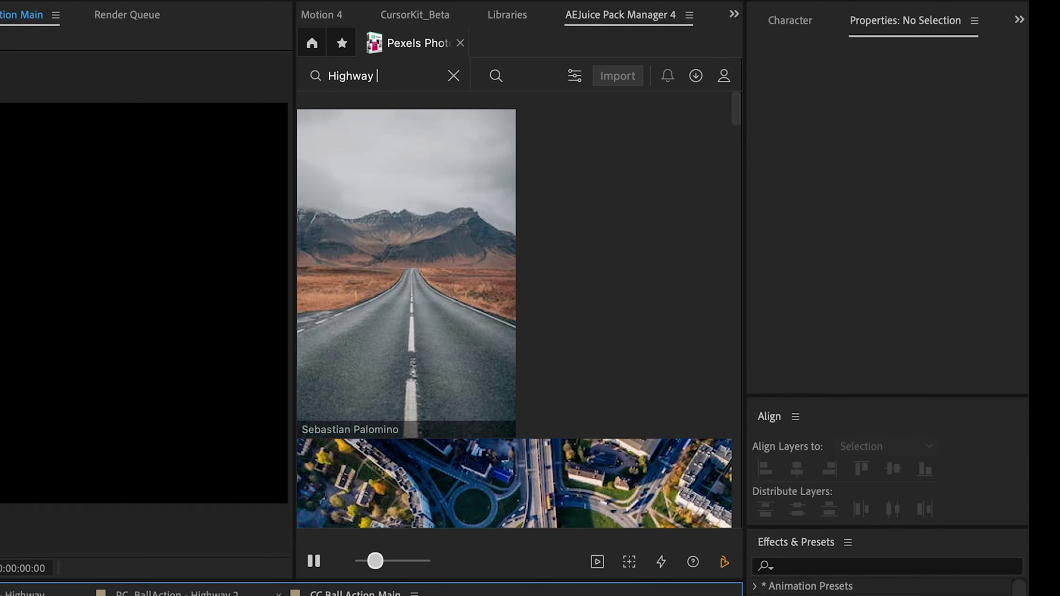
pyautogui.press('Return')
pyautogui.scroll(-5, 433, 214)
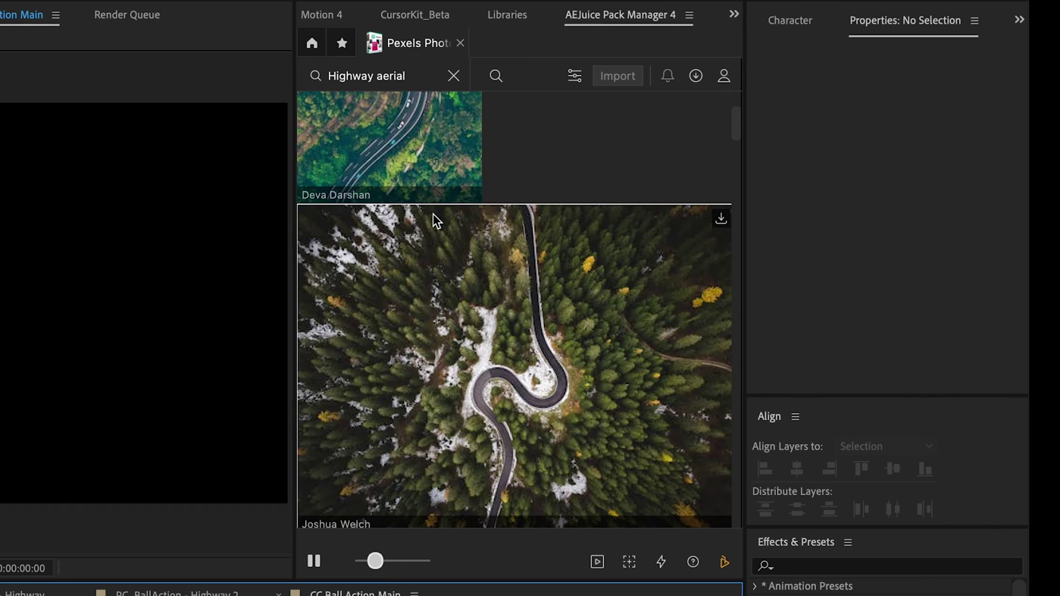
pyautogui.scroll(2, 429, 217)
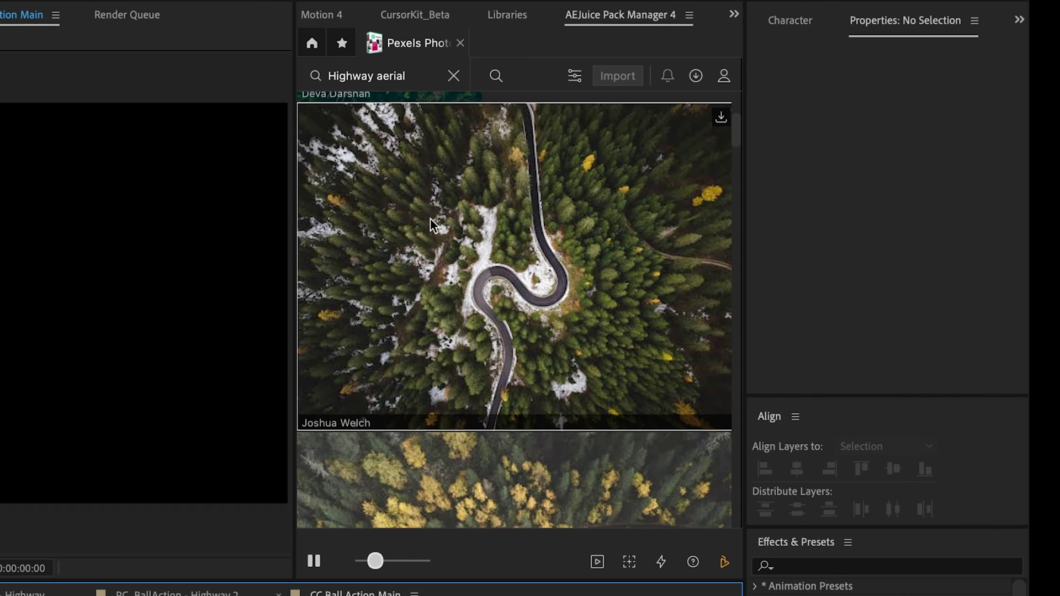
pyautogui.click(486, 243)
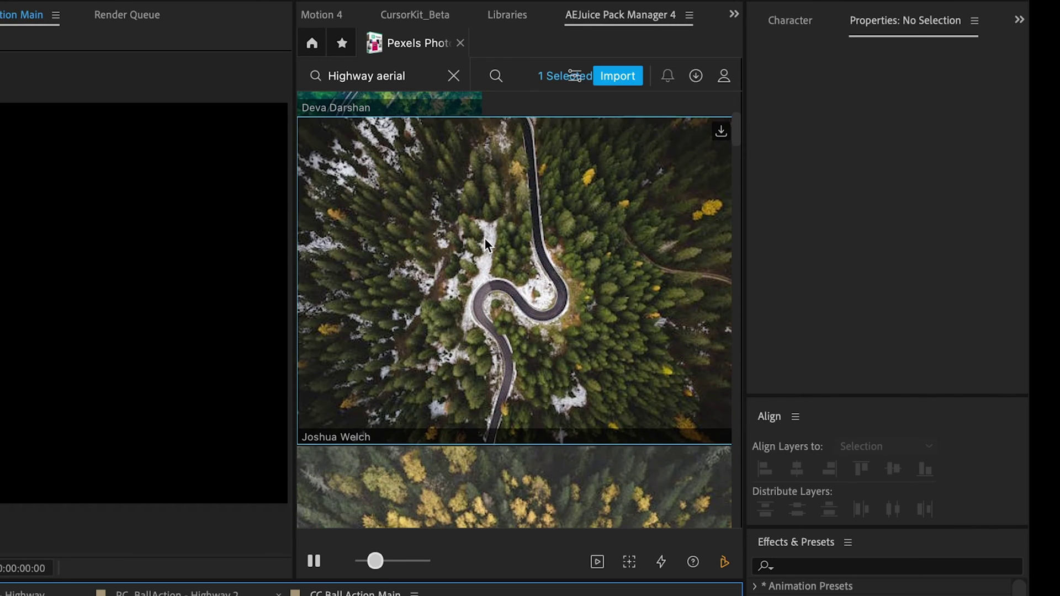
pyautogui.click(607, 78)
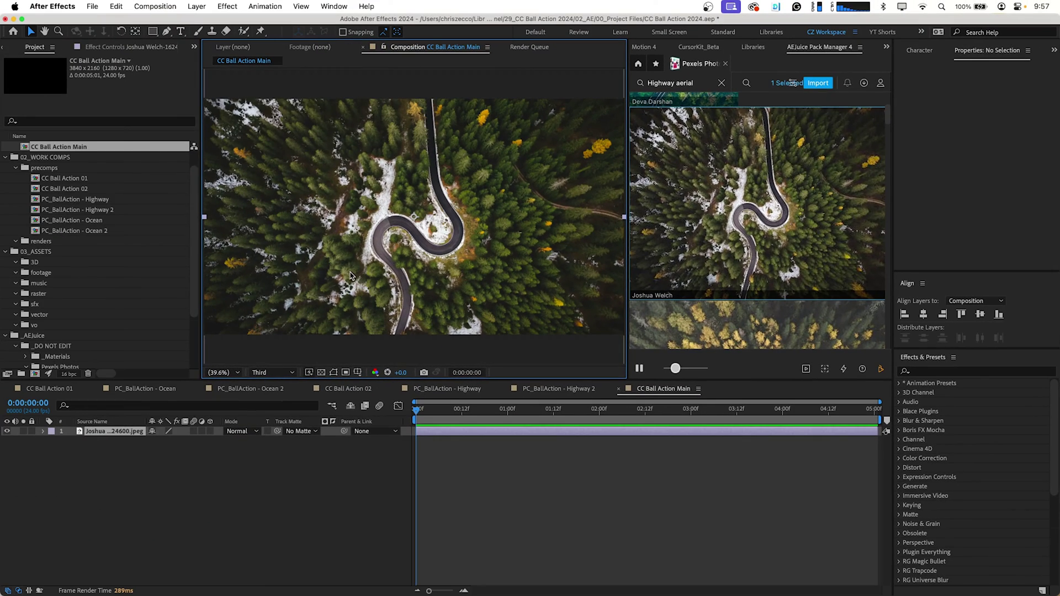
pyautogui.click(102, 434)
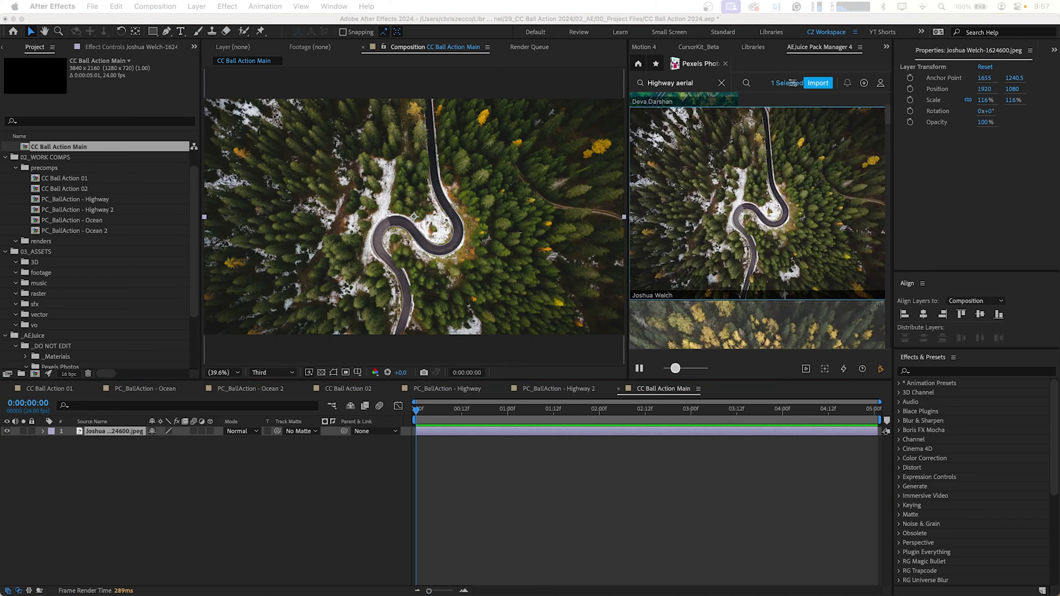
# Step: Precompose the photo layer into 'PC_Highway Comp 01', moving all attributes into it
pyautogui.press('super+shift+c')
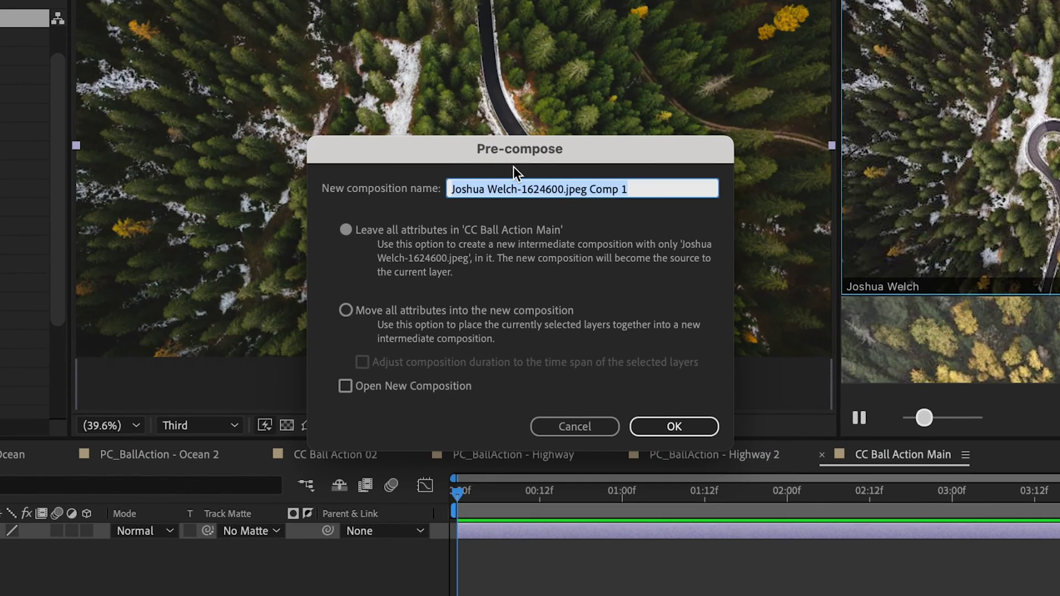
pyautogui.click(346, 307)
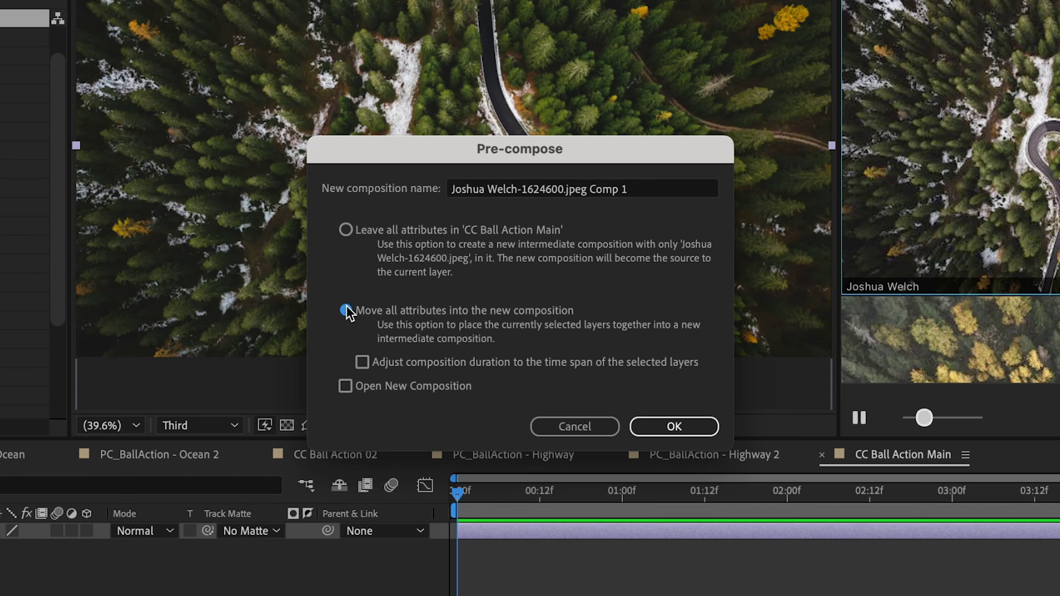
pyautogui.click(649, 188)
pyautogui.write('PC')
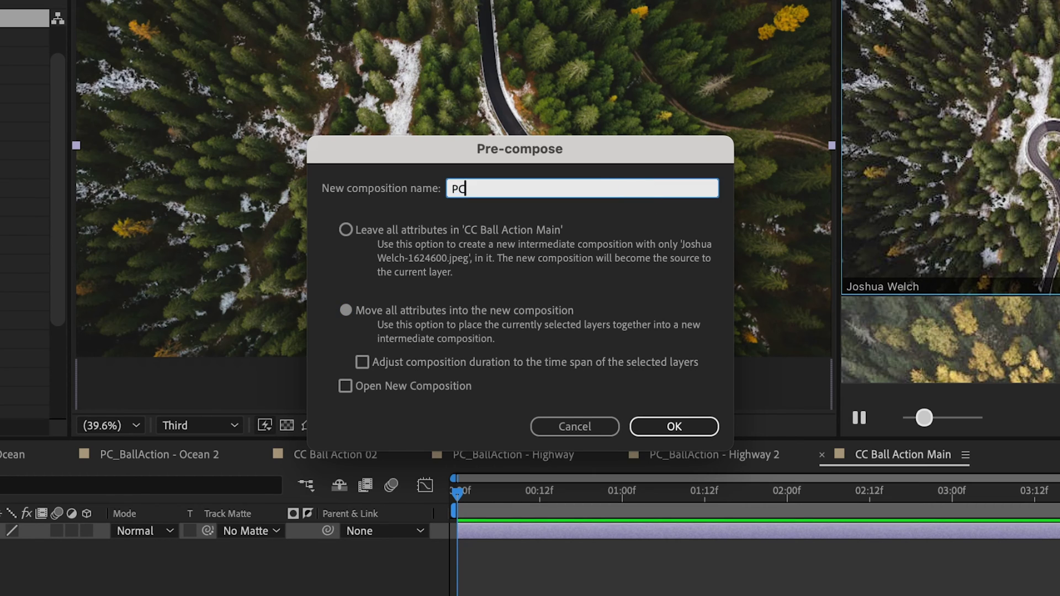
pyautogui.write('_Highway Comp 01')
pyautogui.press('Return')
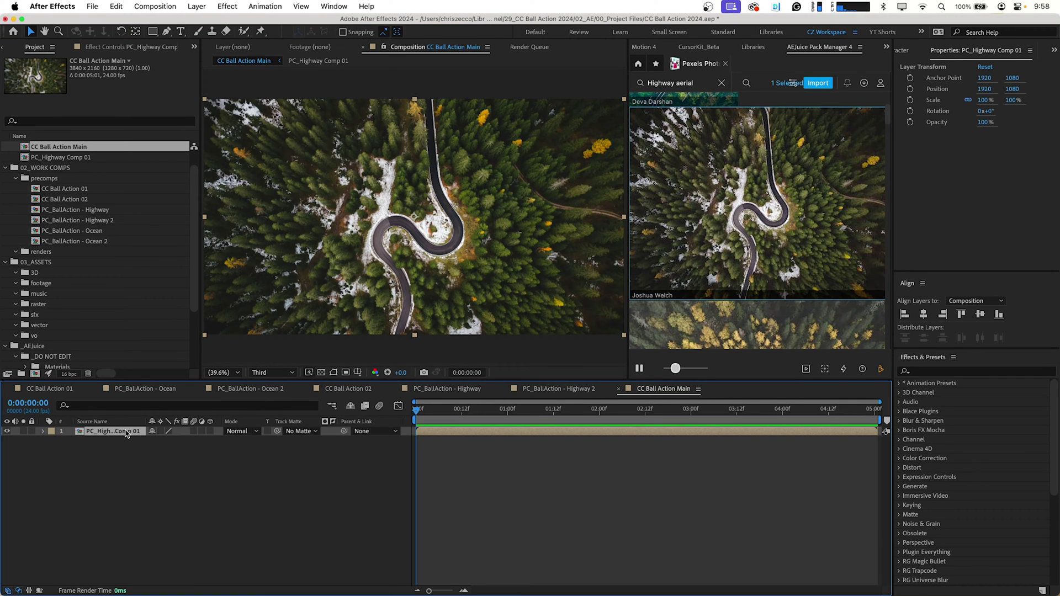
# Step: Apply CC Ball Action to PC_Highway Comp 01, zoom the viewer to 200%, and deselect
pyautogui.hotkey('ctrl', 'space')
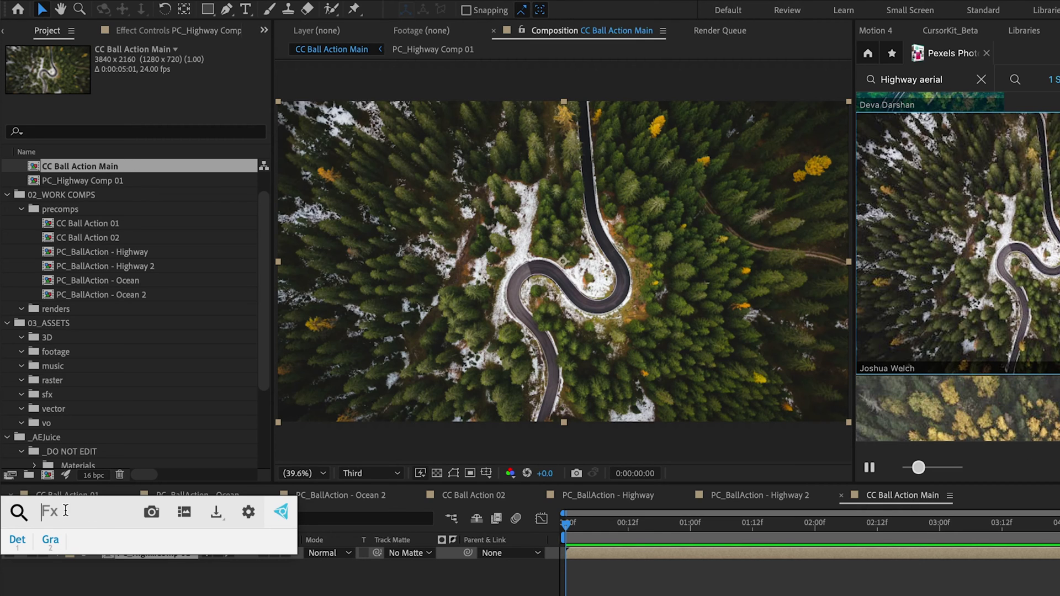
pyautogui.write('cc')
pyautogui.press('Return')
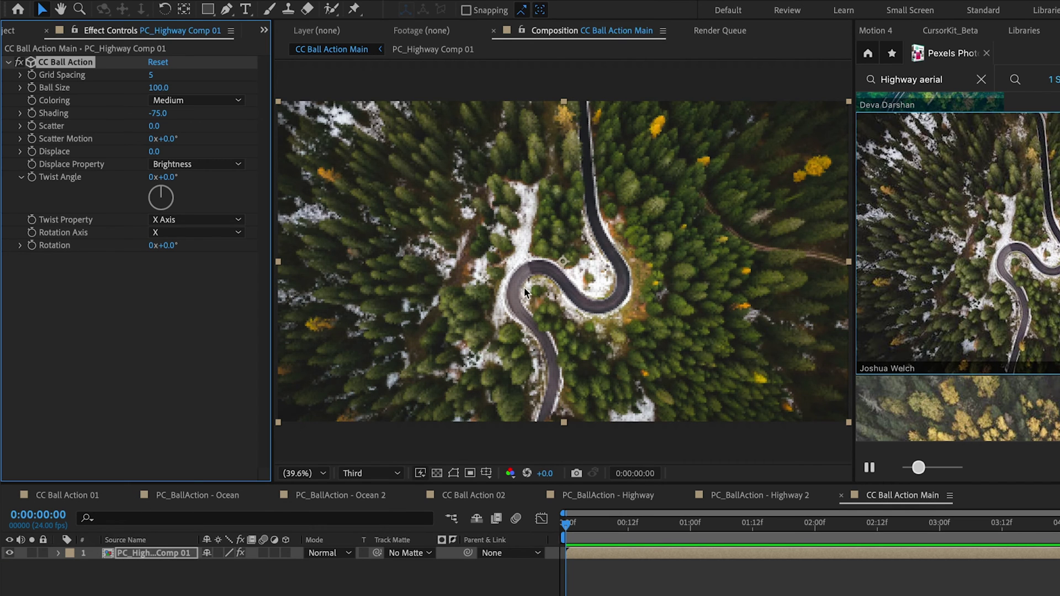
pyautogui.press('.')
pyautogui.press('.')
pyautogui.press('.')
pyautogui.press('.')
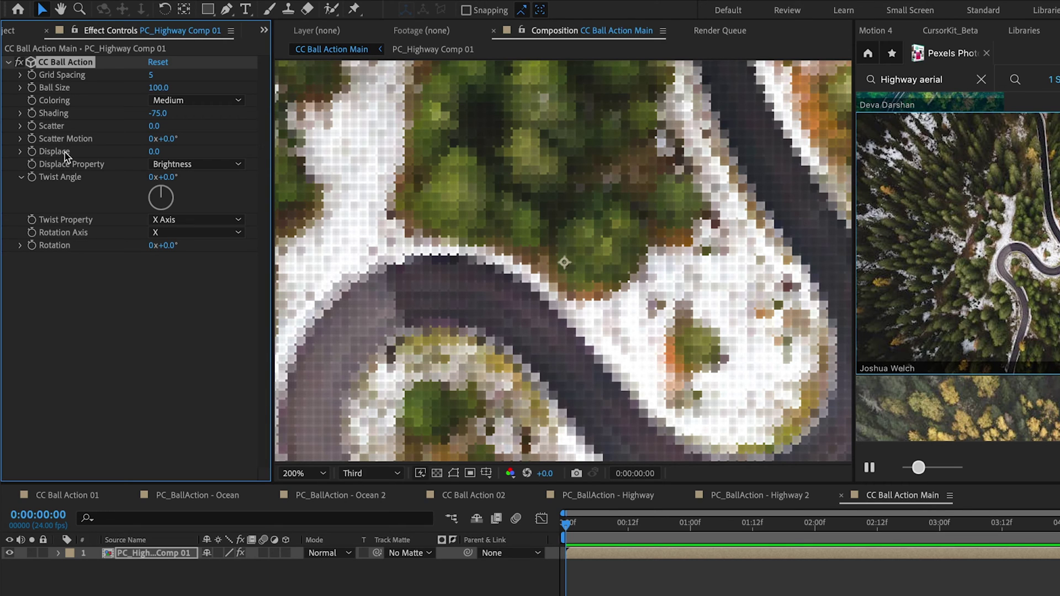
pyautogui.click(152, 575)
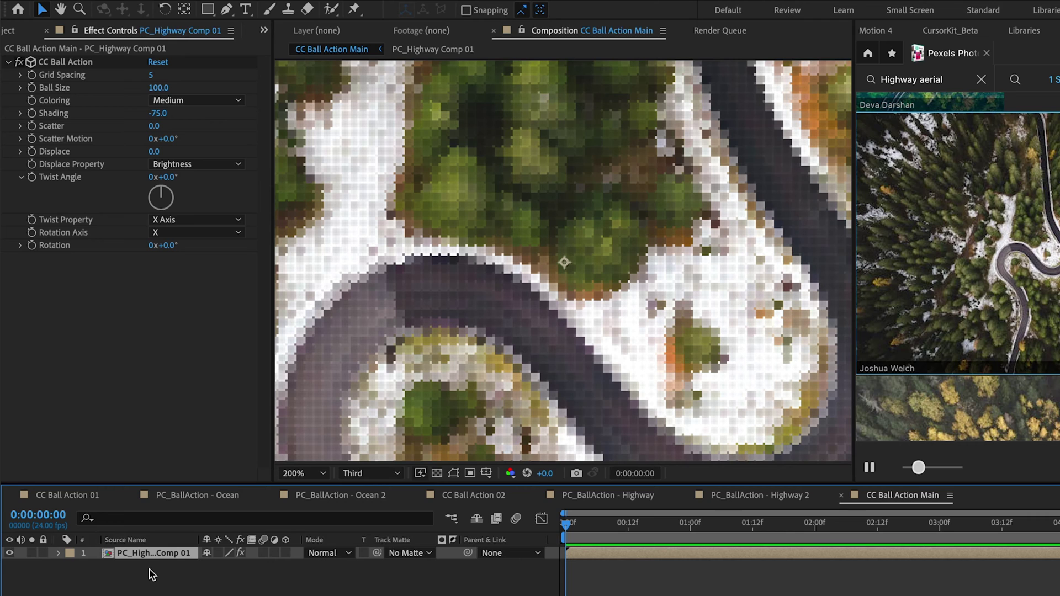
pyautogui.click(228, 593)
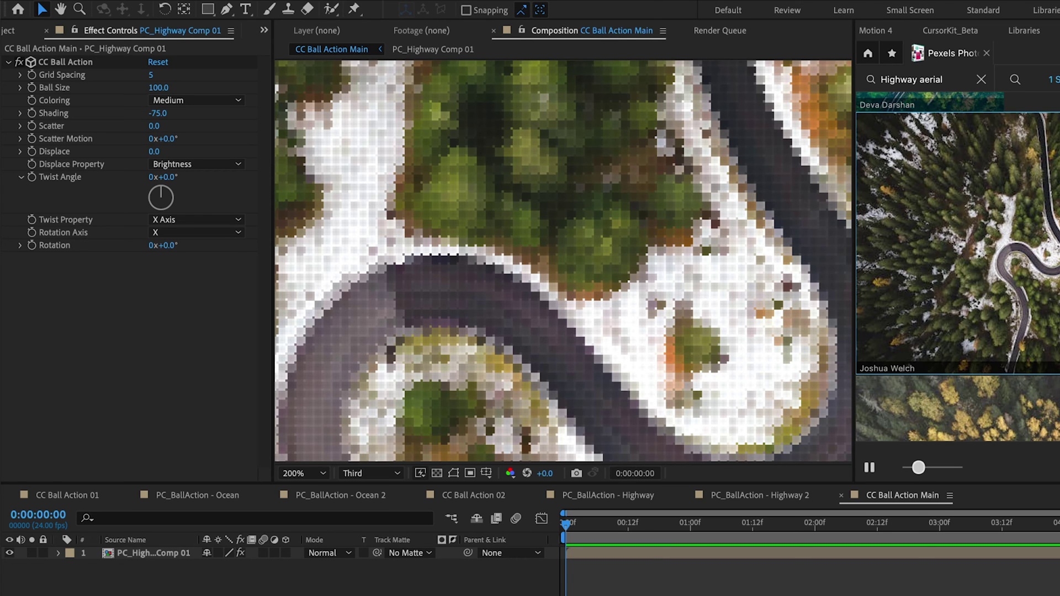
pyautogui.press('super+alt+shift+c')
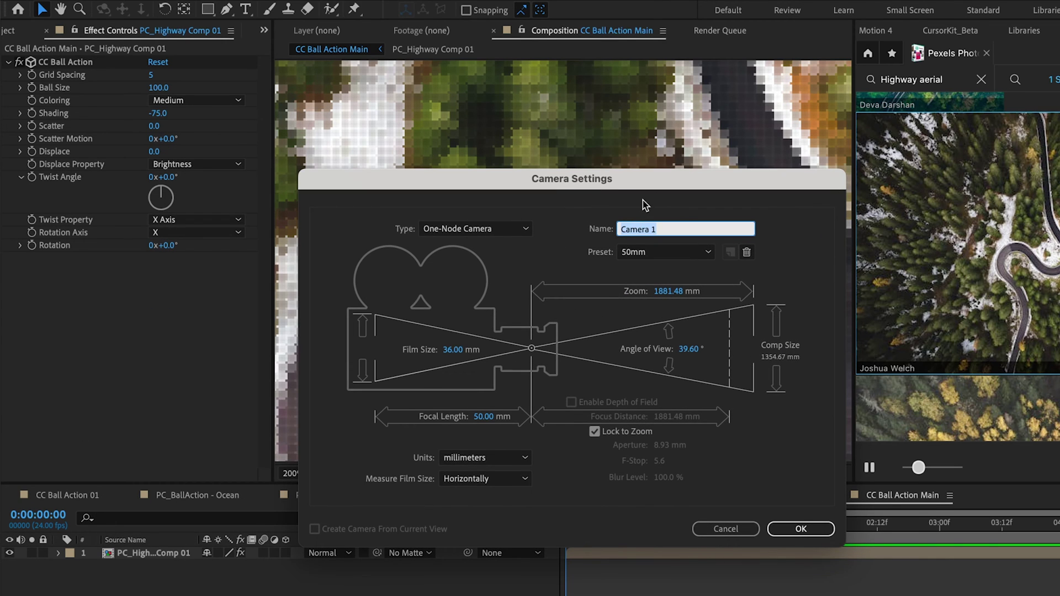
# Step: Add a camera named 'A Camera' with Type set to Two-Node Camera
pyautogui.write('A Camer')
pyautogui.click(475, 228)
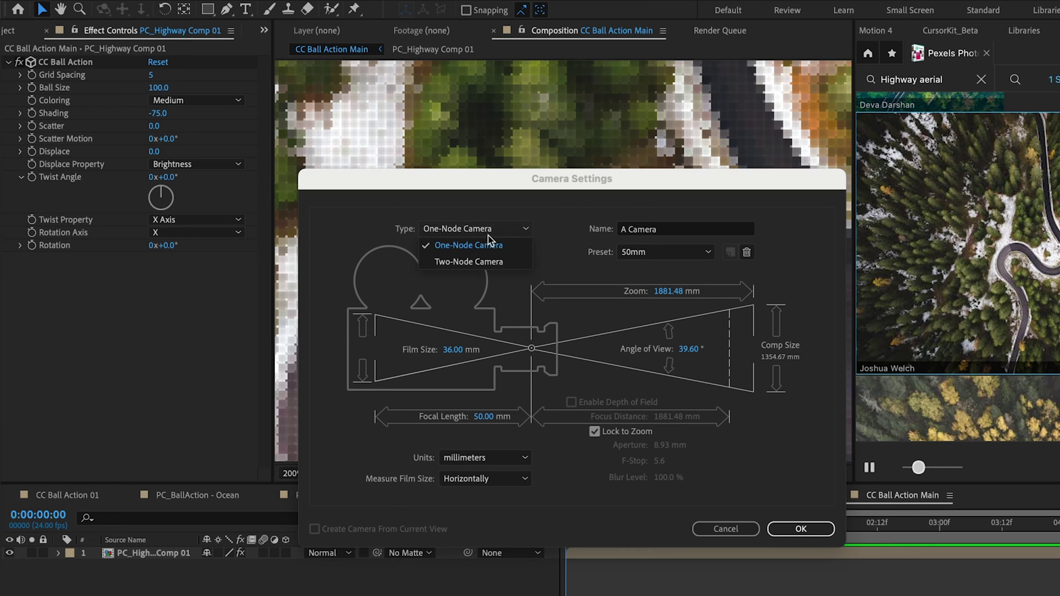
pyautogui.click(480, 264)
pyautogui.click(800, 528)
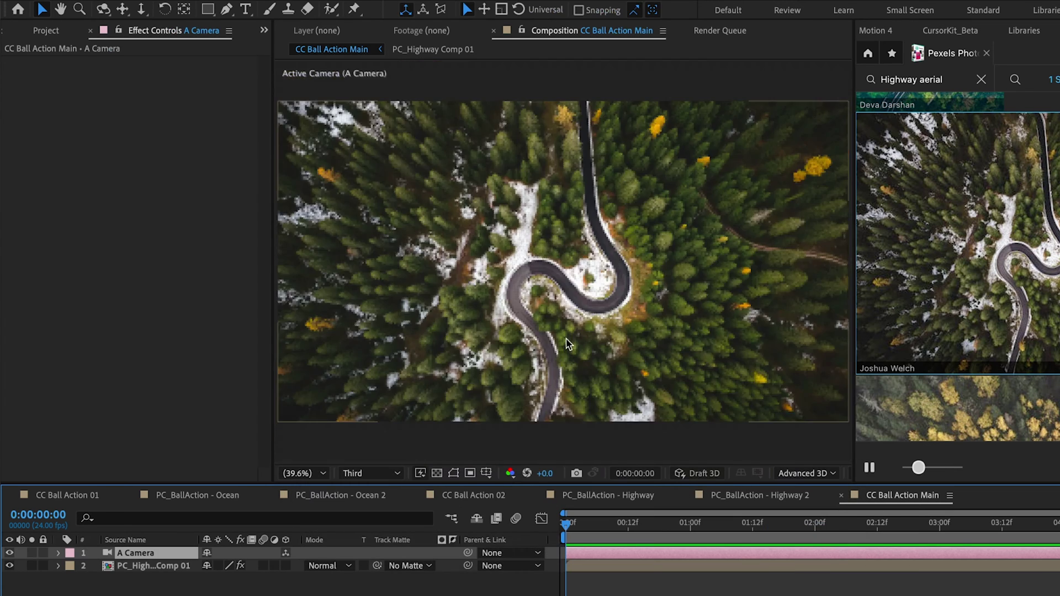
# Step: Orbit the camera to view the road photo in tilted perspective
pyautogui.click(102, 9)
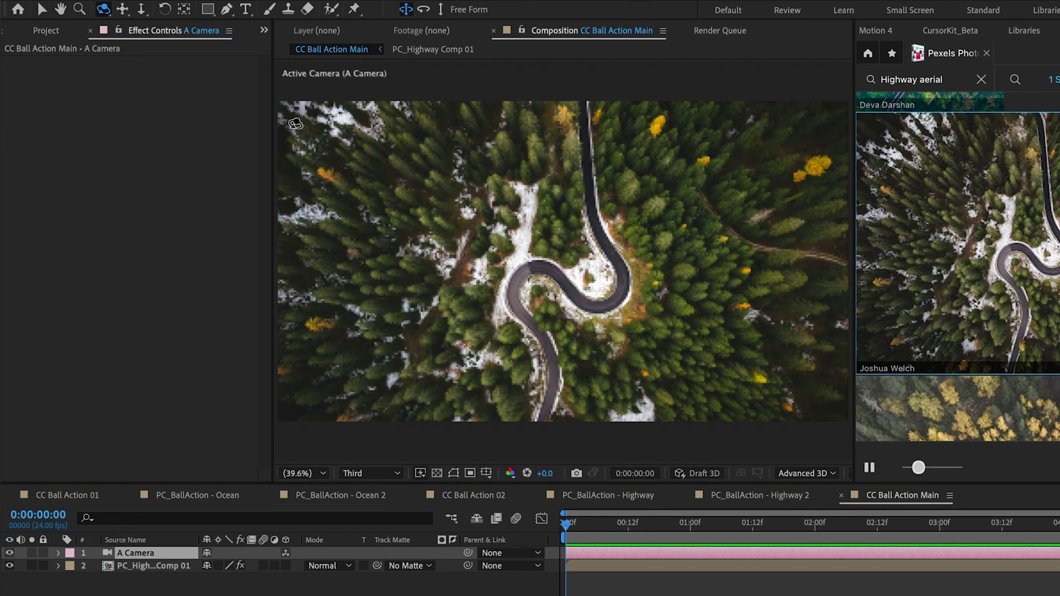
pyautogui.moveTo(563, 247); pyautogui.dragTo(560, 210)
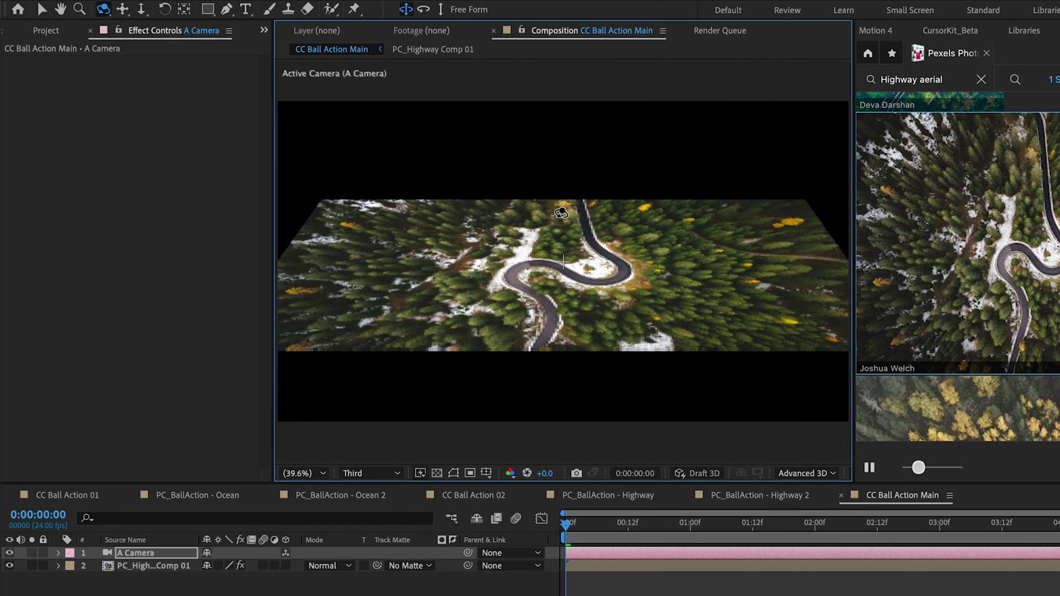
pyautogui.click(196, 589)
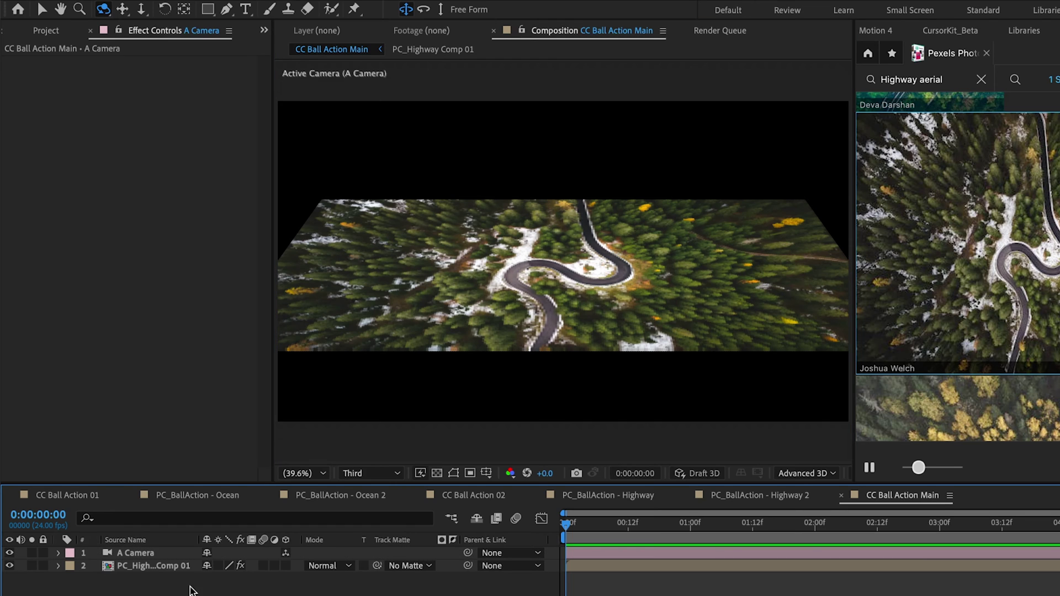
# Step: Set CC Ball Action Grid Spacing to 0 and Ball Size to 150
pyautogui.click(164, 567)
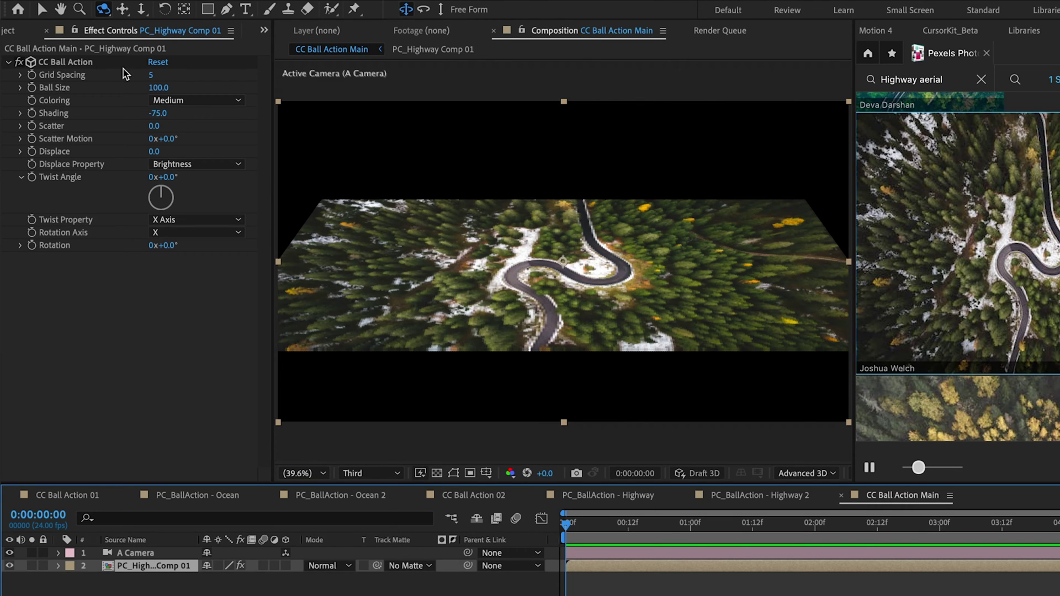
pyautogui.click(154, 76)
pyautogui.write('0')
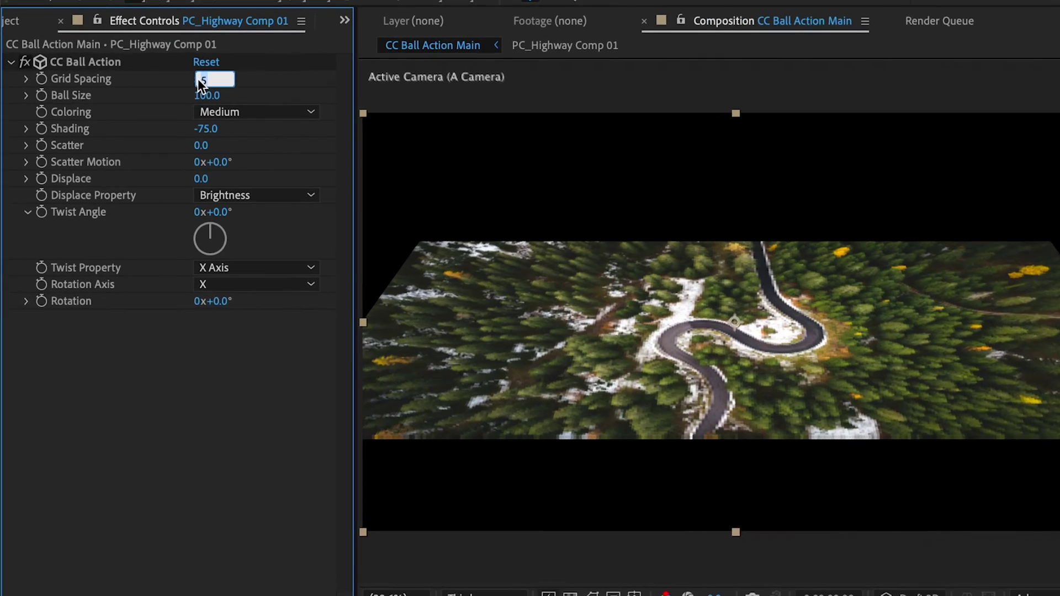
pyautogui.press('Tab')
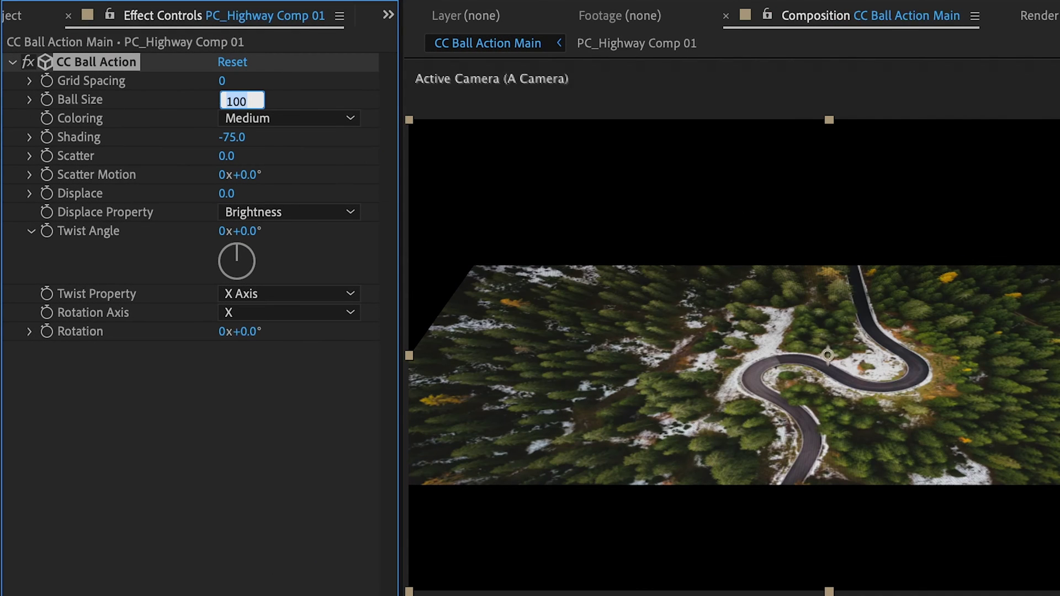
pyautogui.write('150')
pyautogui.press('Return')
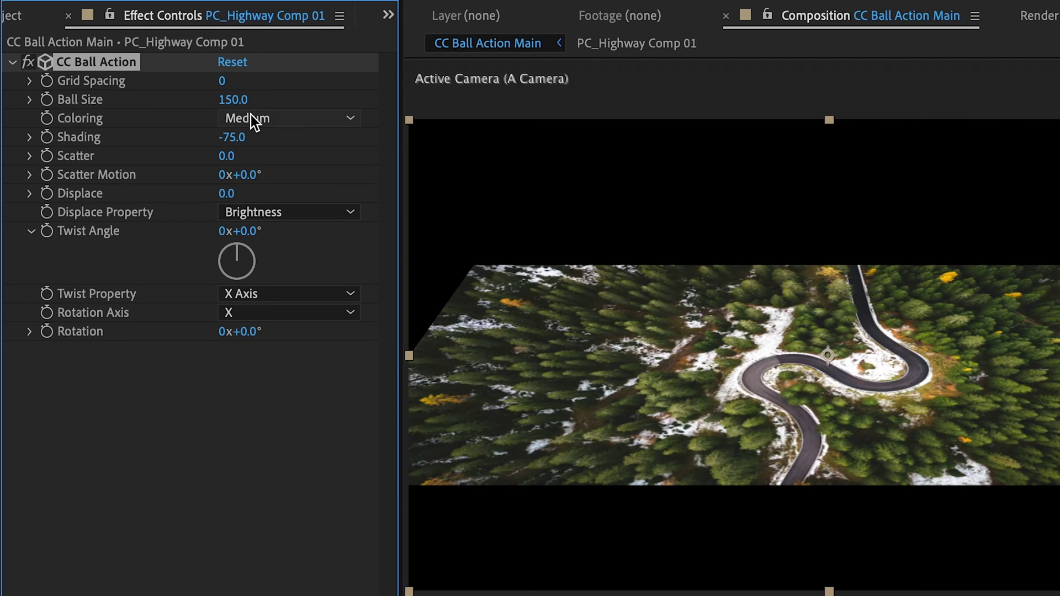
# Step: Set Coloring to Crisp, Shading to 100 and Displace to 25
pyautogui.click(251, 116)
pyautogui.click(258, 145)
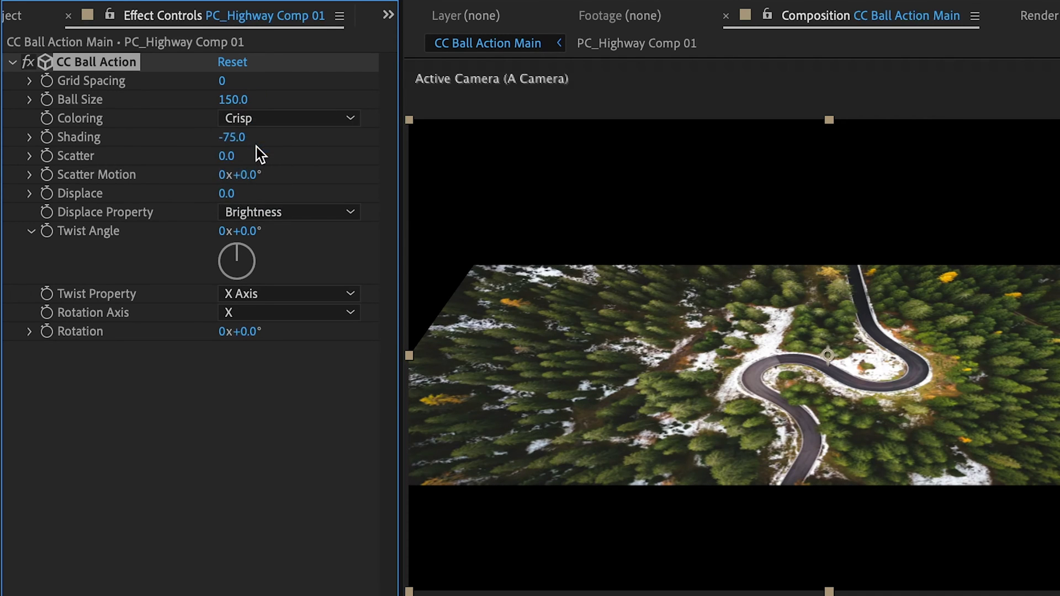
pyautogui.click(236, 138)
pyautogui.write('100')
pyautogui.press('Return')
pyautogui.click(227, 194)
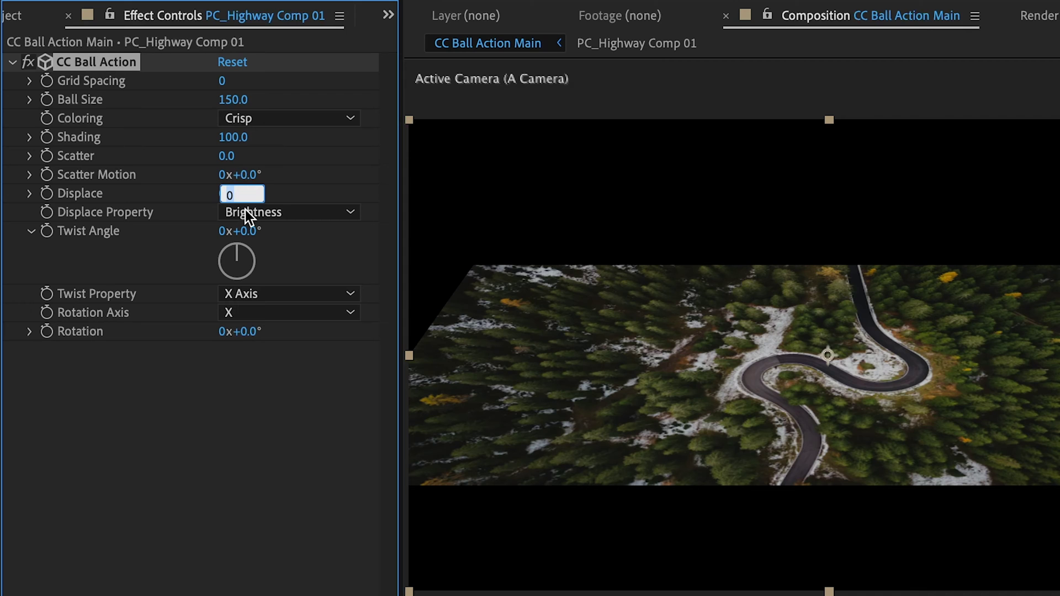
pyautogui.write('25')
pyautogui.press('Return')
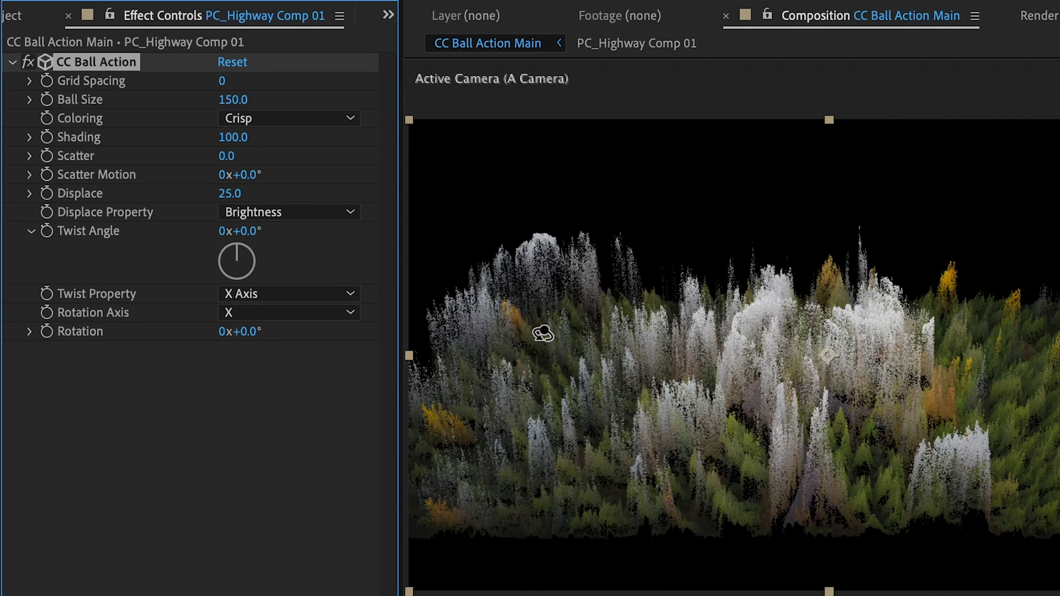
pyautogui.moveTo(802, 368); pyautogui.dragTo(802, 391)
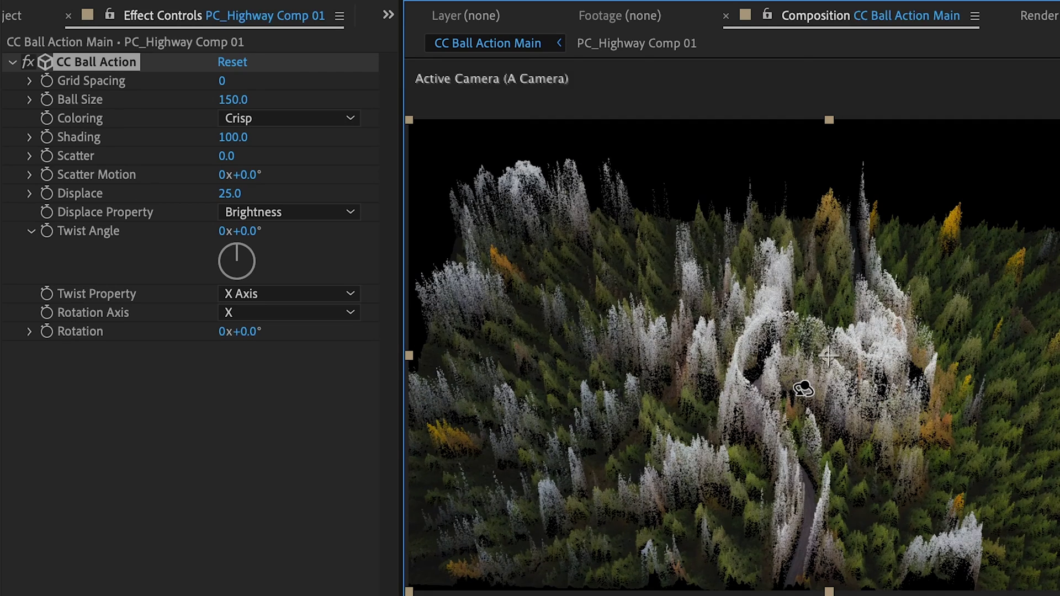
pyautogui.moveTo(764, 398)
pyautogui.mouseDown()
pyautogui.moveTo(764, 371)
pyautogui.moveTo(766, 419)
pyautogui.mouseUp()
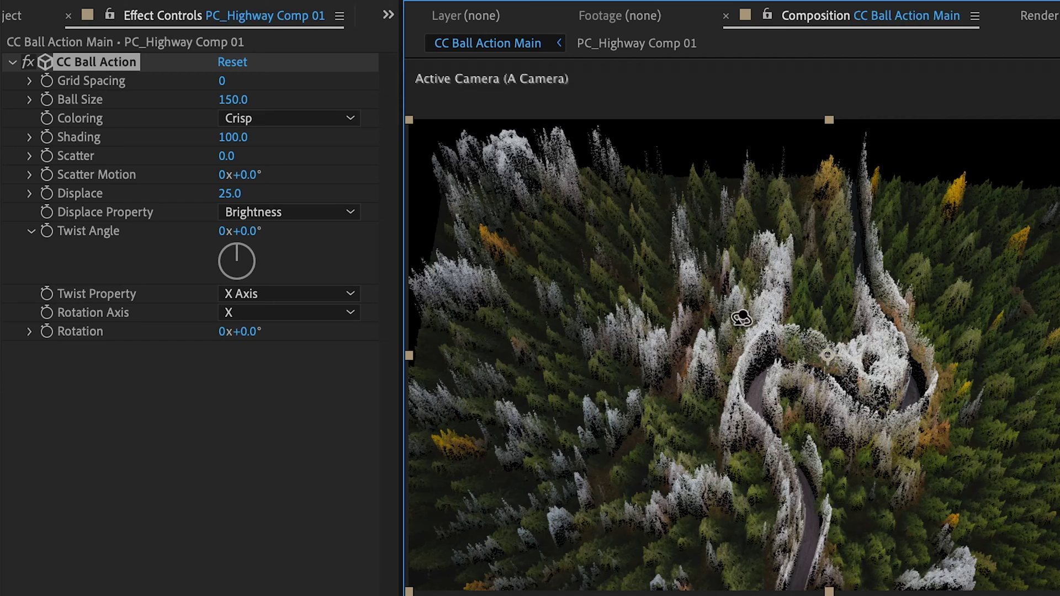
pyautogui.moveTo(828, 463); pyautogui.dragTo(889, 428)
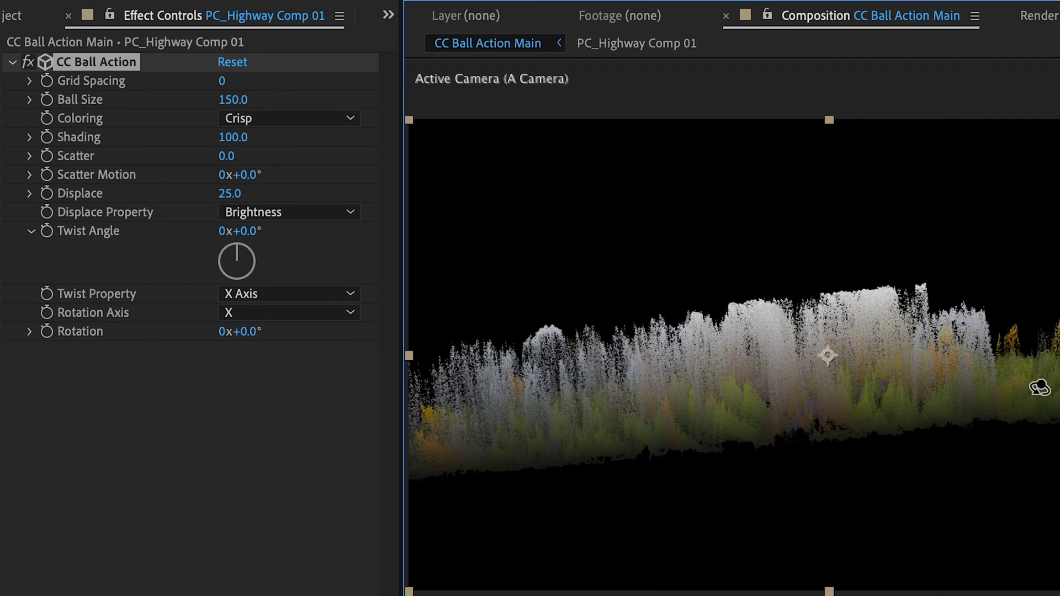
pyautogui.hotkey('ctrl', 'z')
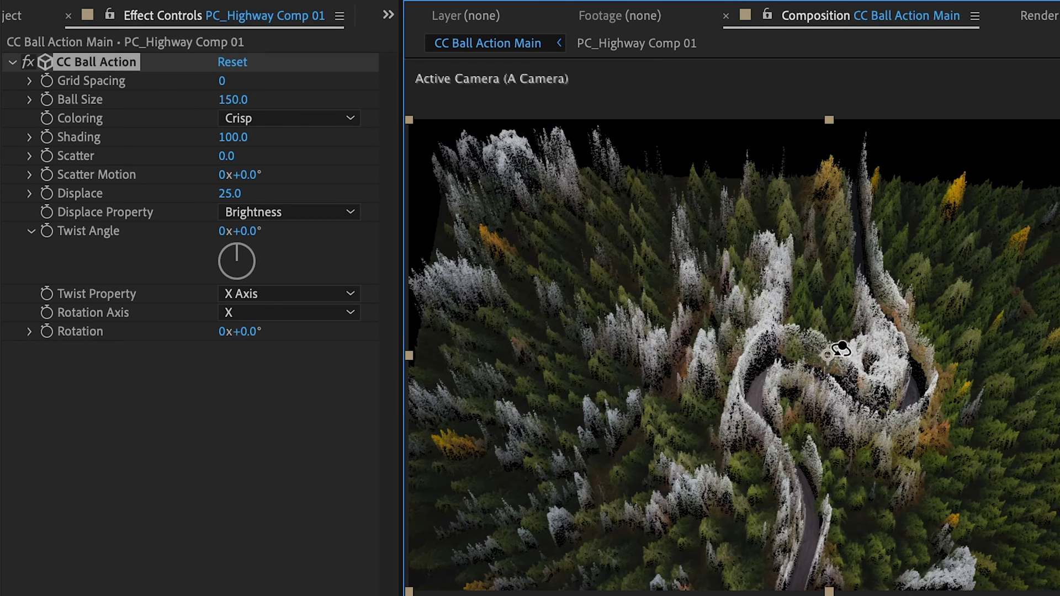
pyautogui.hotkey('ctrl', 'z')
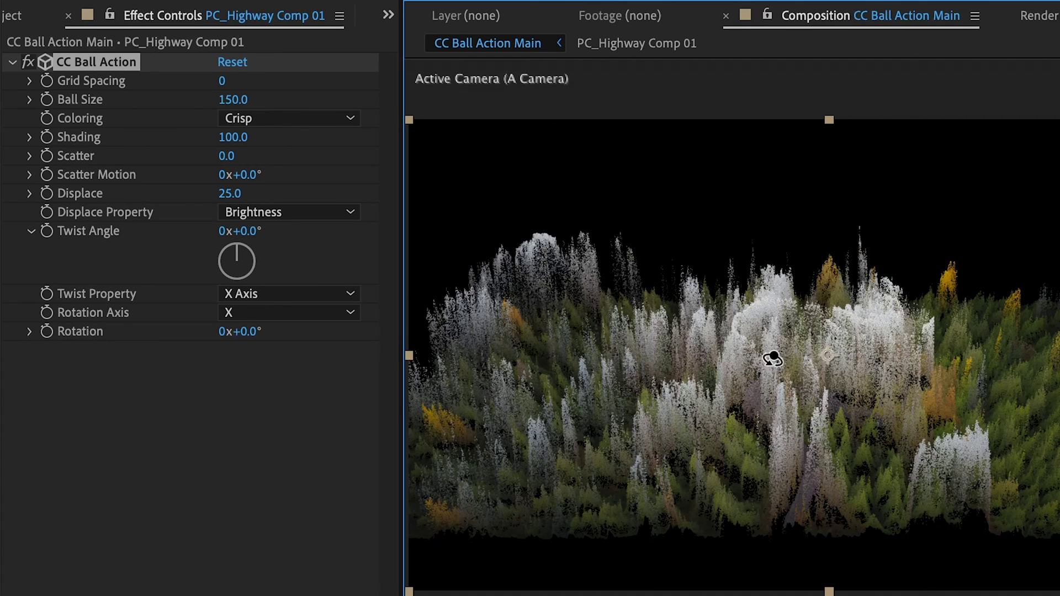
pyautogui.hotkey('ctrl', 'shift', 'z')
# Step: Switch Displace Property from Brightness to Saturation and orbit the camera to a flatter angle
pyautogui.click(319, 214)
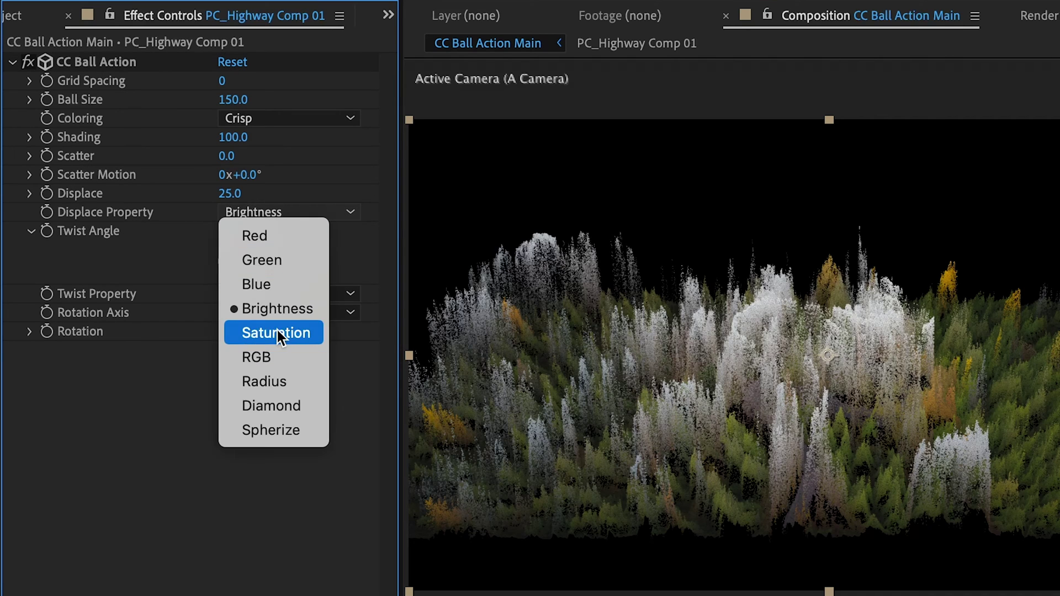
pyautogui.click(295, 332)
pyautogui.moveTo(845, 398); pyautogui.dragTo(847, 372)
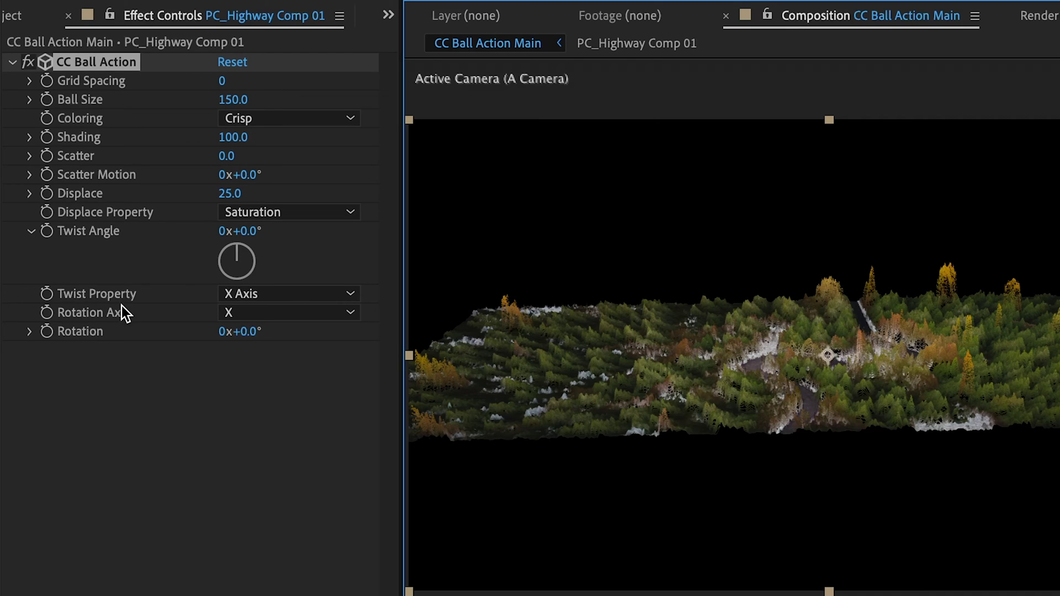
# Step: Set Rotation Axis to Z and scrub Rotation, then undo back to 0x+18.0°
pyautogui.click(279, 314)
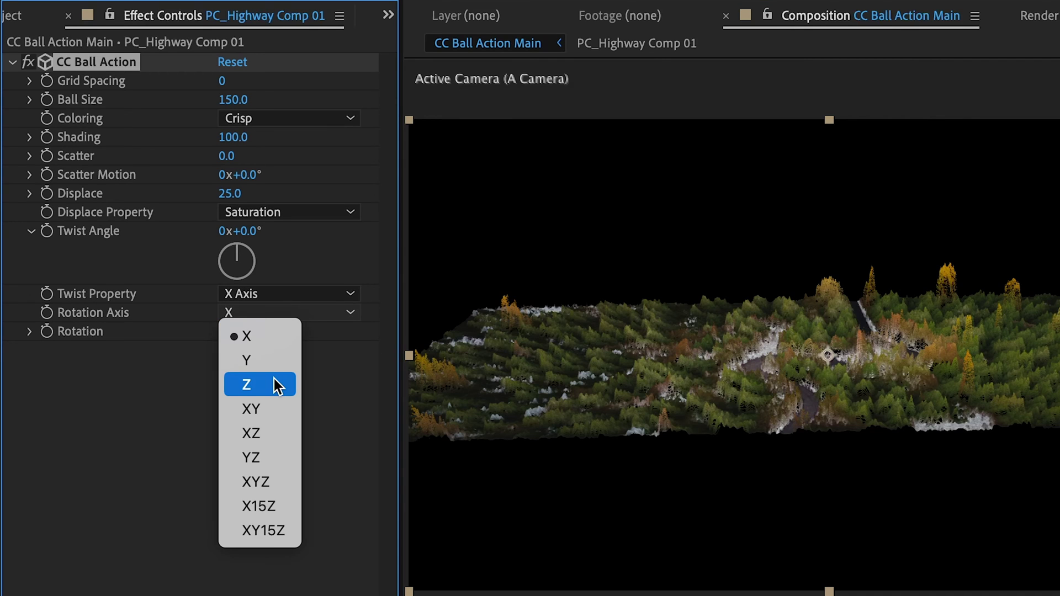
pyautogui.click(273, 385)
pyautogui.moveTo(252, 331); pyautogui.dragTo(213, 338)
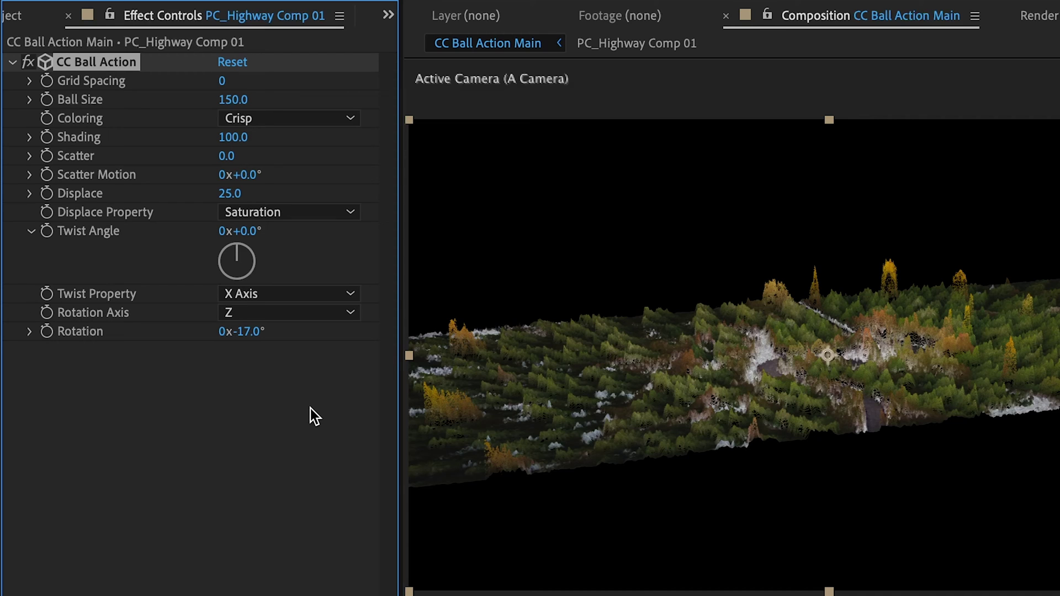
pyautogui.hotkey('ctrl', 'shift', 'a')
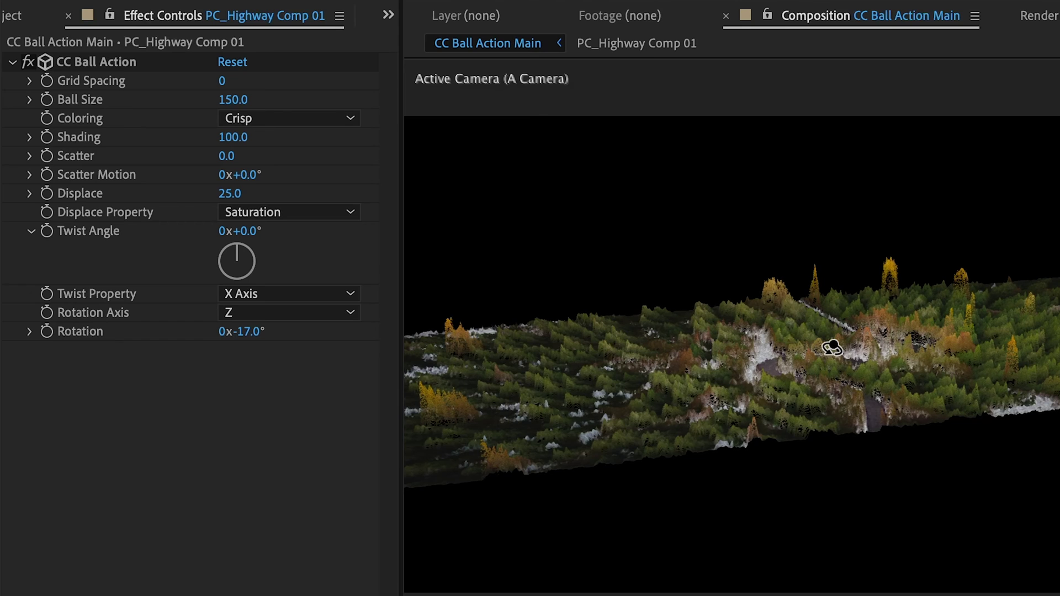
pyautogui.scroll(2, 830, 347)
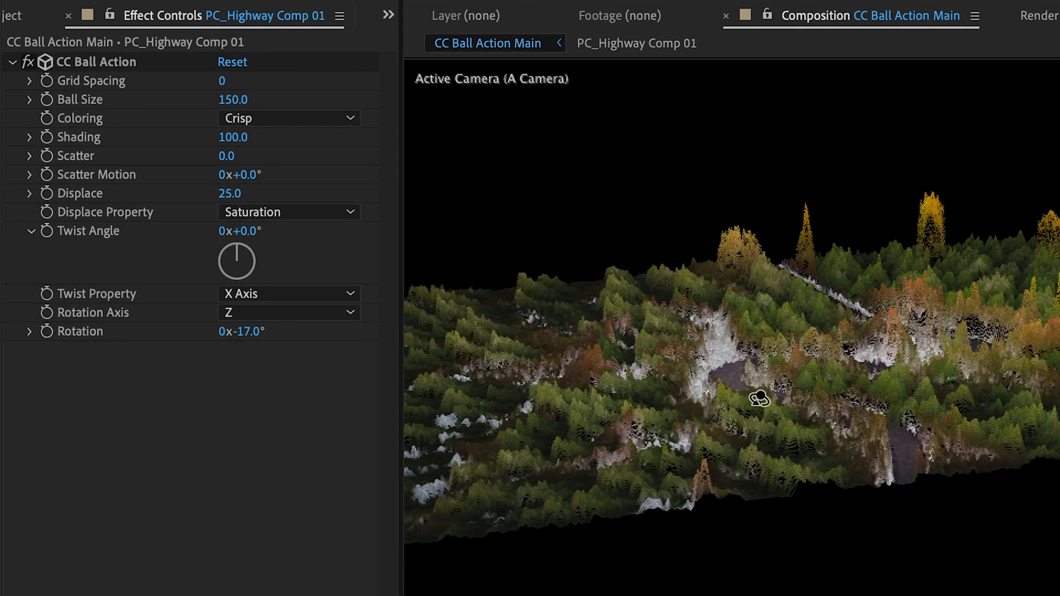
pyautogui.hotkey('ctrl', 'z')
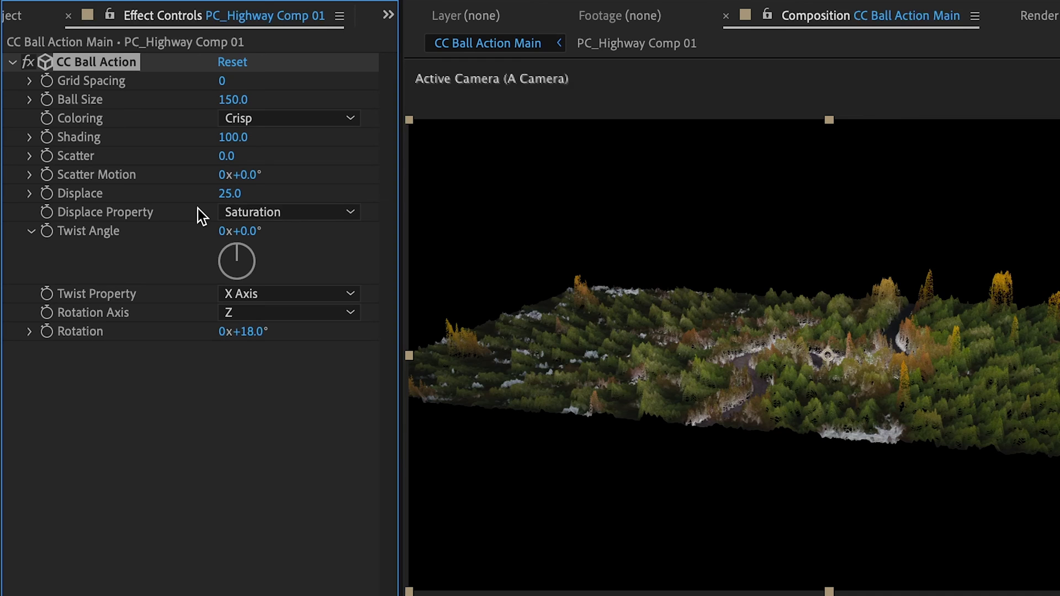
# Step: Try Green, Radius and Diamond displacement, testing a Displace of 114 then undoing to 25
pyautogui.click(257, 213)
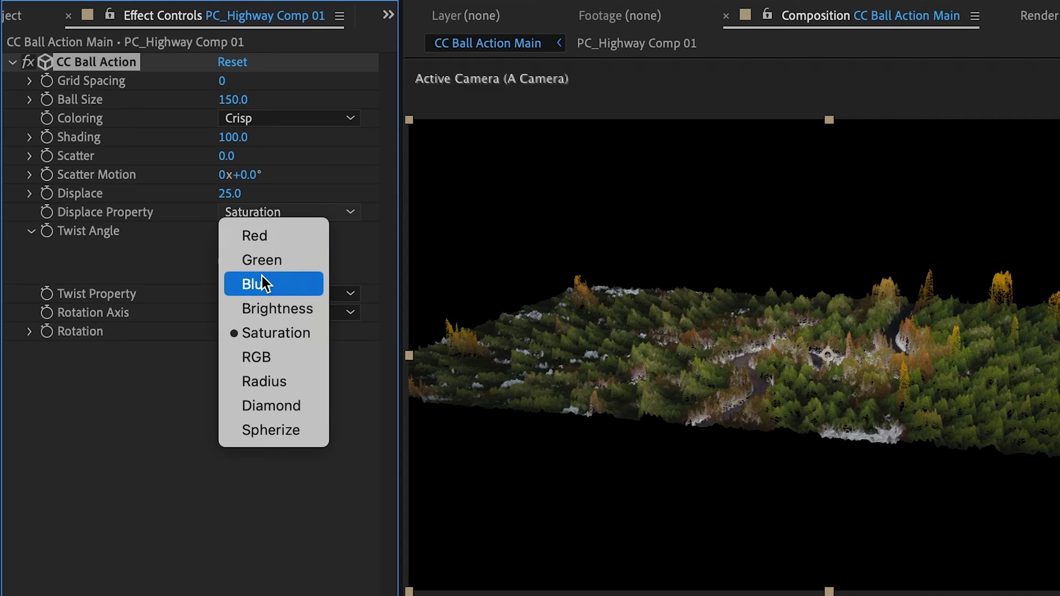
pyautogui.click(265, 253)
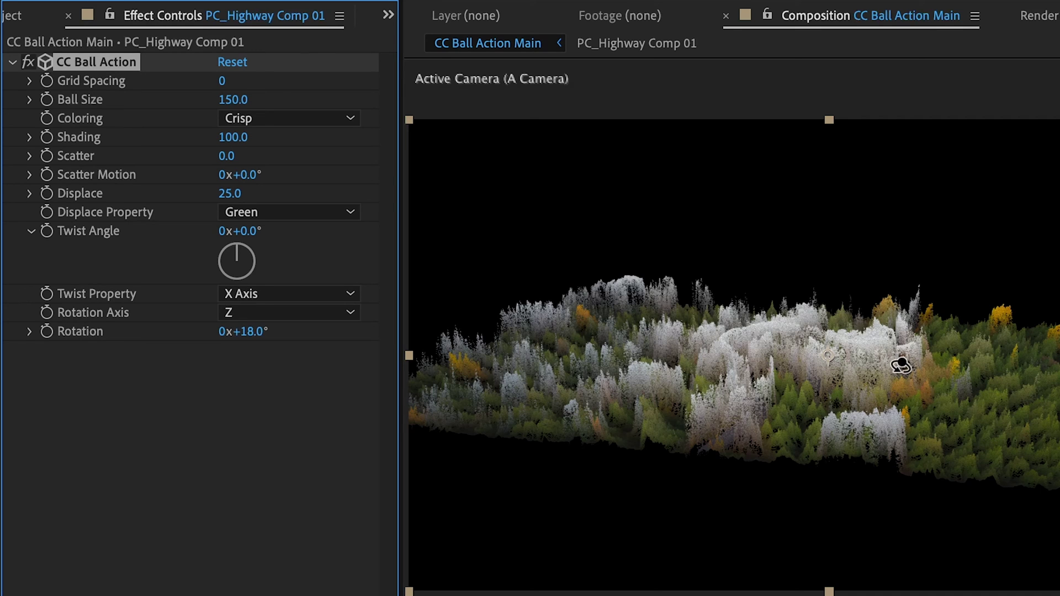
pyautogui.click(302, 212)
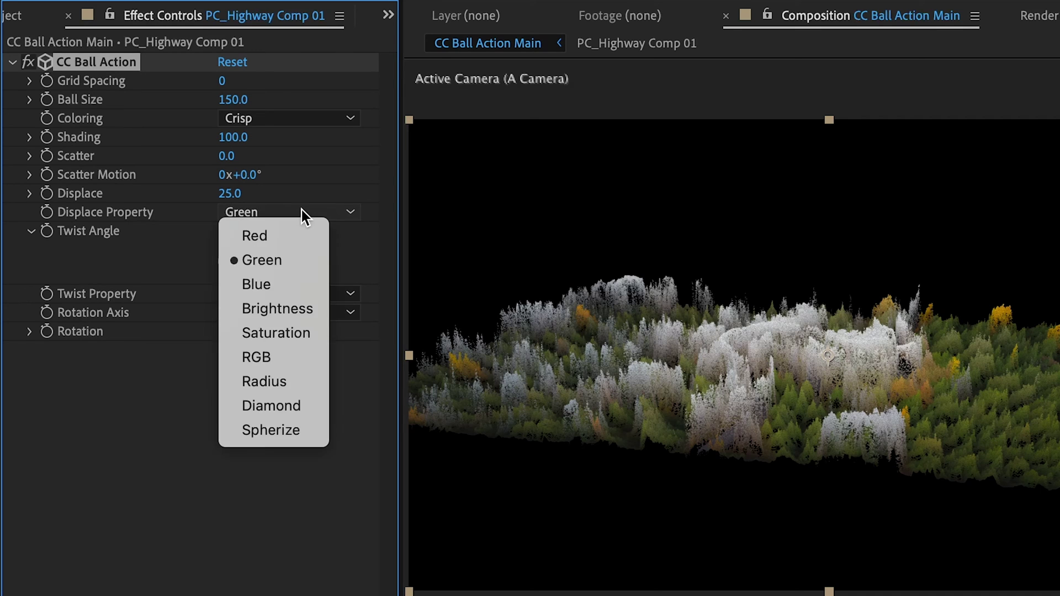
pyautogui.click(305, 388)
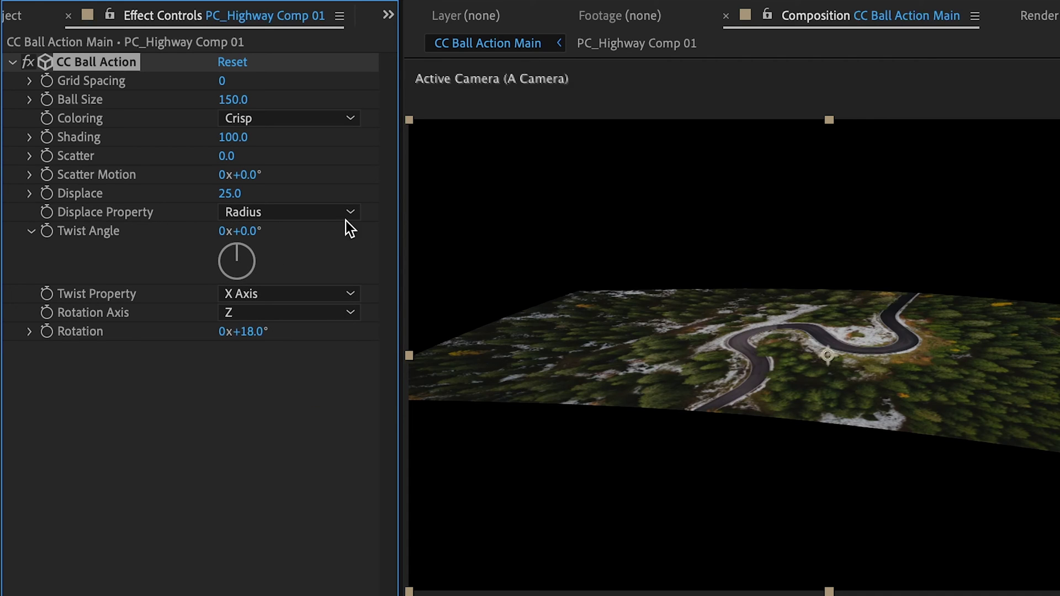
pyautogui.click(332, 209)
pyautogui.press('Escape')
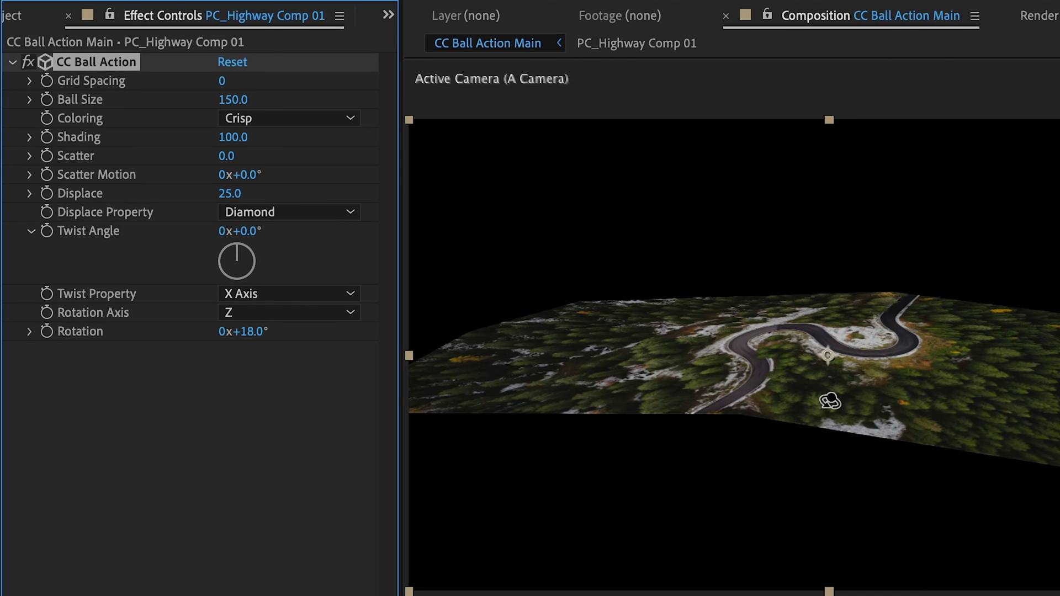
pyautogui.moveTo(230, 194); pyautogui.dragTo(319, 183)
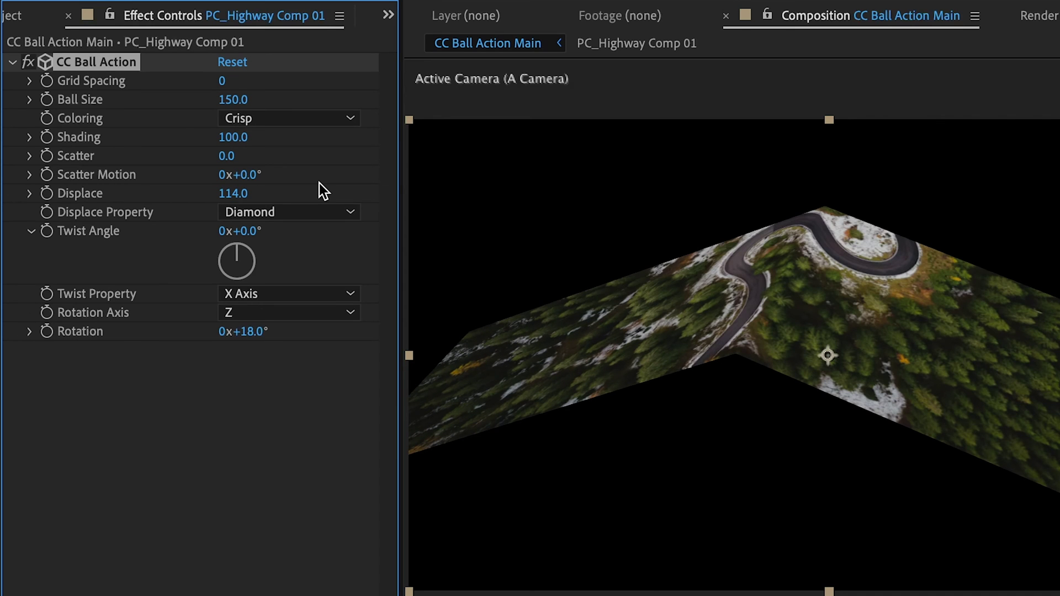
pyautogui.hotkey('ctrl', 'z')
# Step: Try RGB displacement, then return Displace Property to Saturation
pyautogui.click(288, 207)
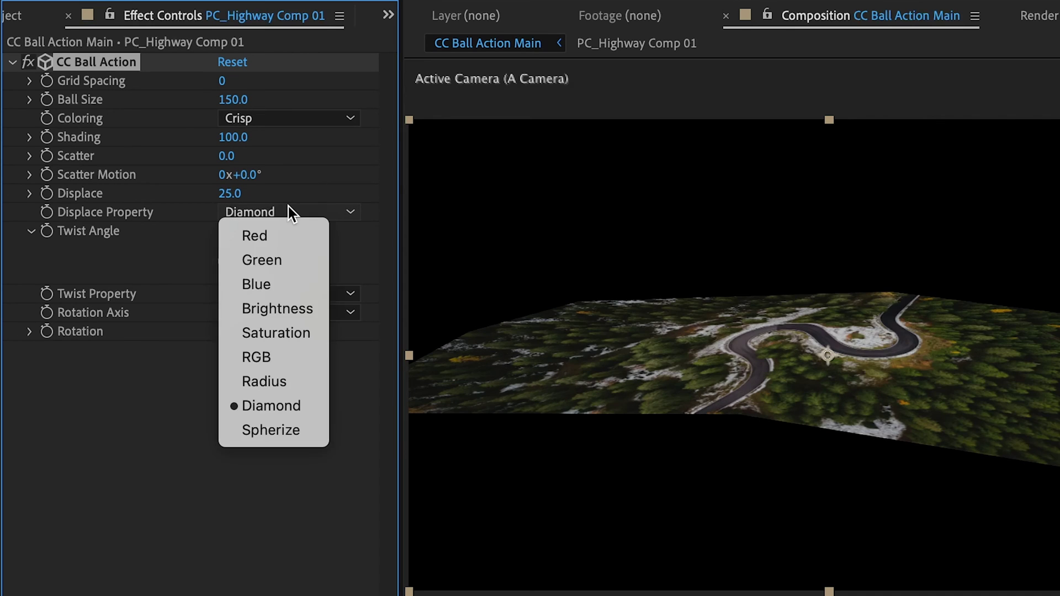
pyautogui.click(287, 359)
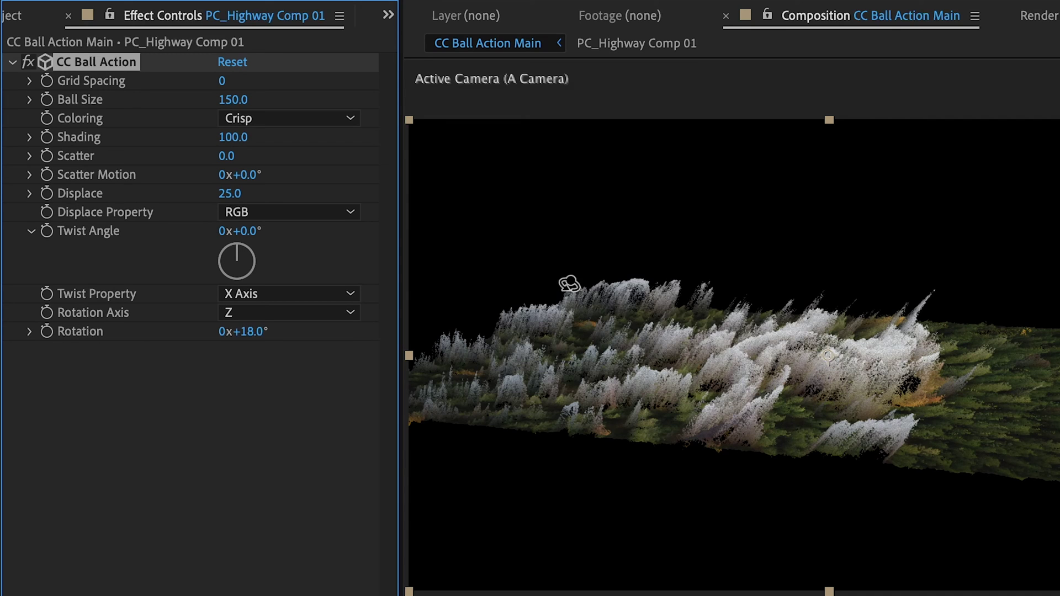
pyautogui.click(271, 211)
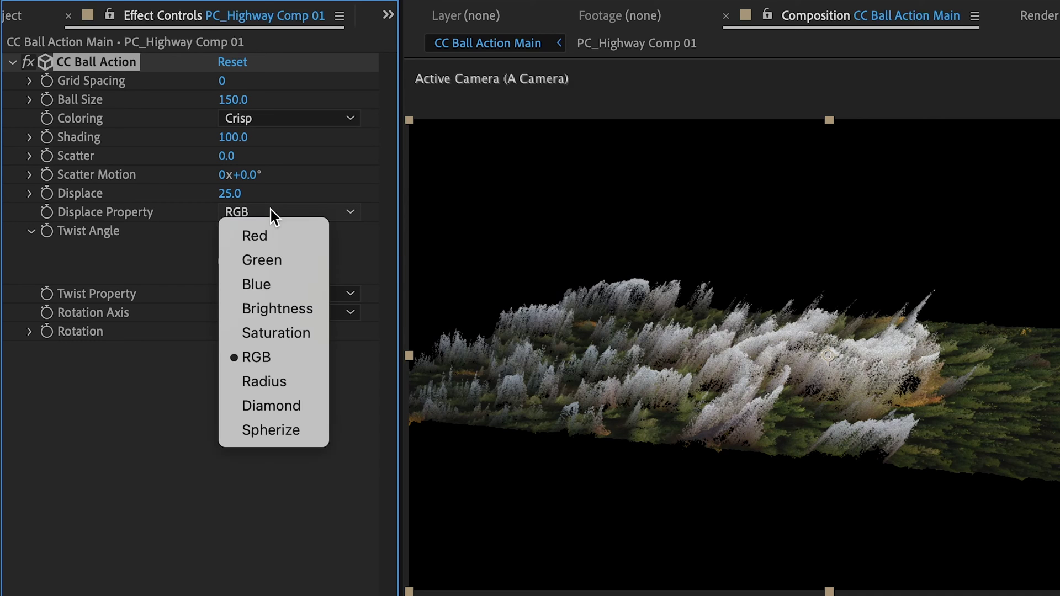
pyautogui.click(301, 333)
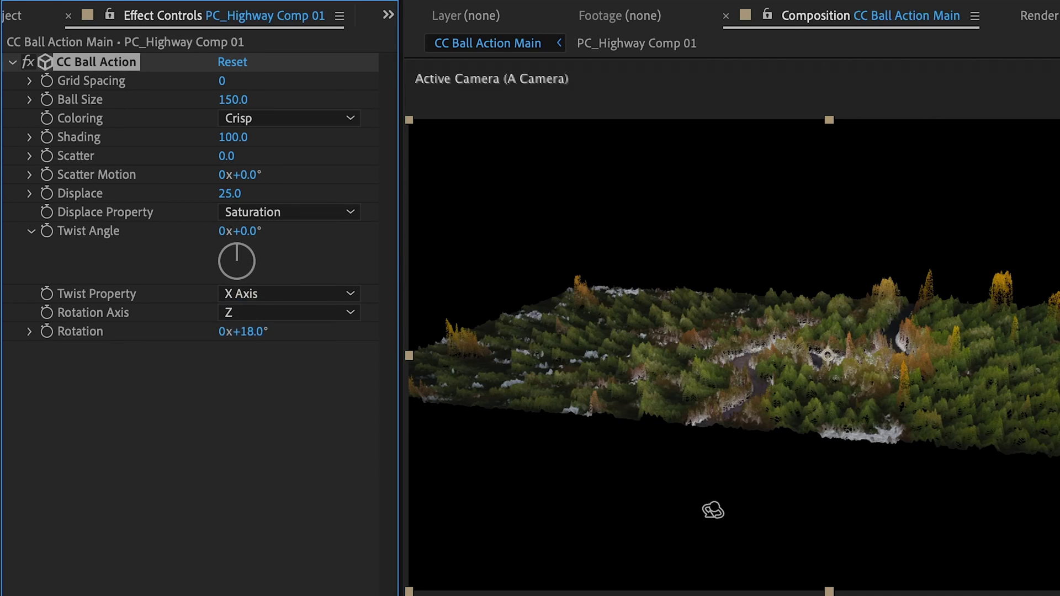
pyautogui.click(775, 379)
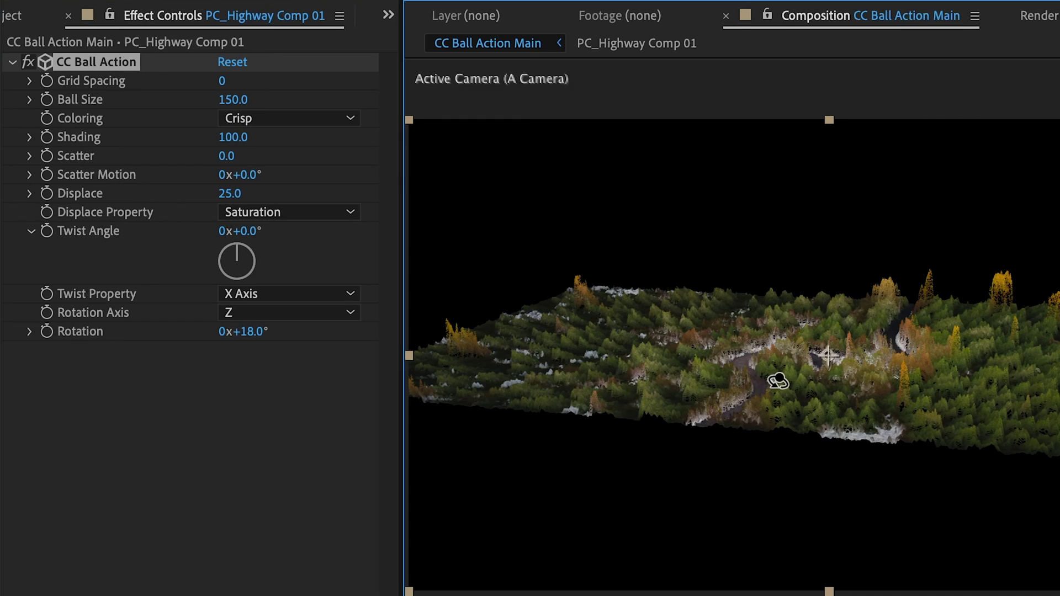
# Step: Move A Camera closer over the terrain and keyframe CC Ball Action Rotation at −5.3°
pyautogui.moveTo(786, 381); pyautogui.dragTo(791, 382)
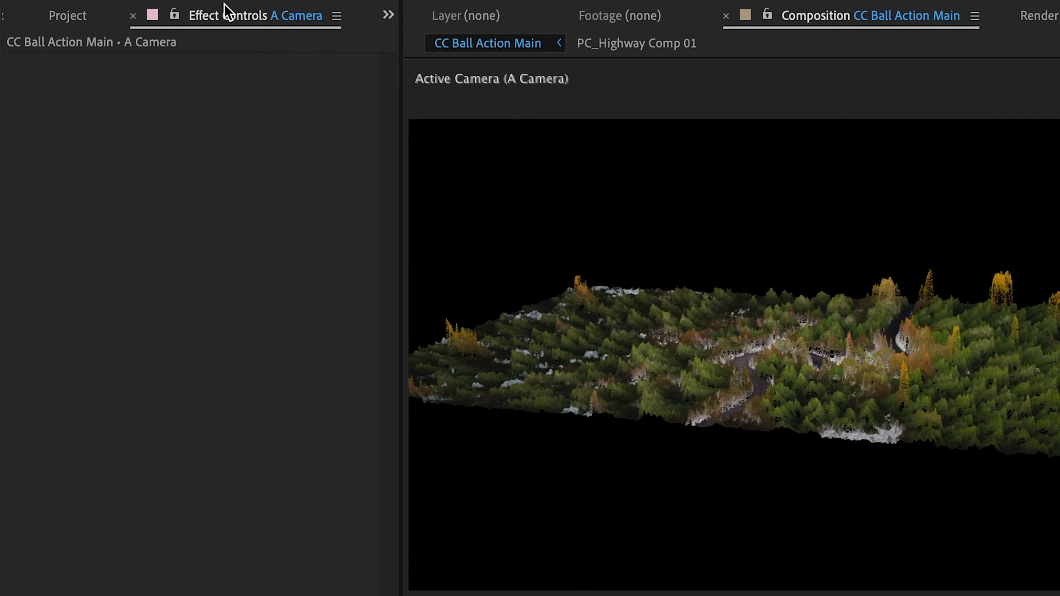
pyautogui.moveTo(717, 274); pyautogui.dragTo(875, 133)
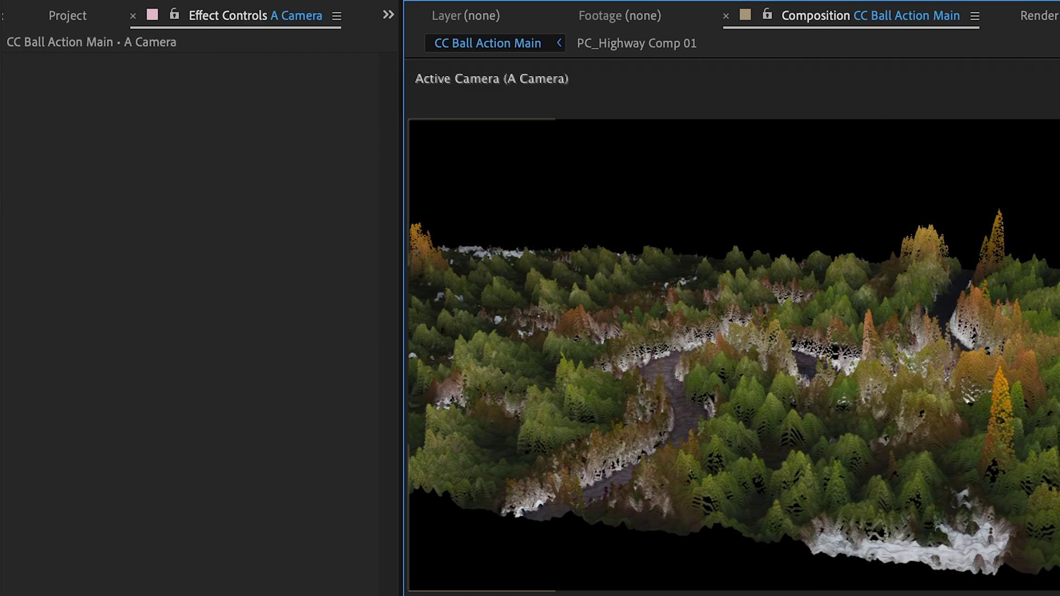
pyautogui.hotkey('ctrl', 'Down')
pyautogui.click(47, 332)
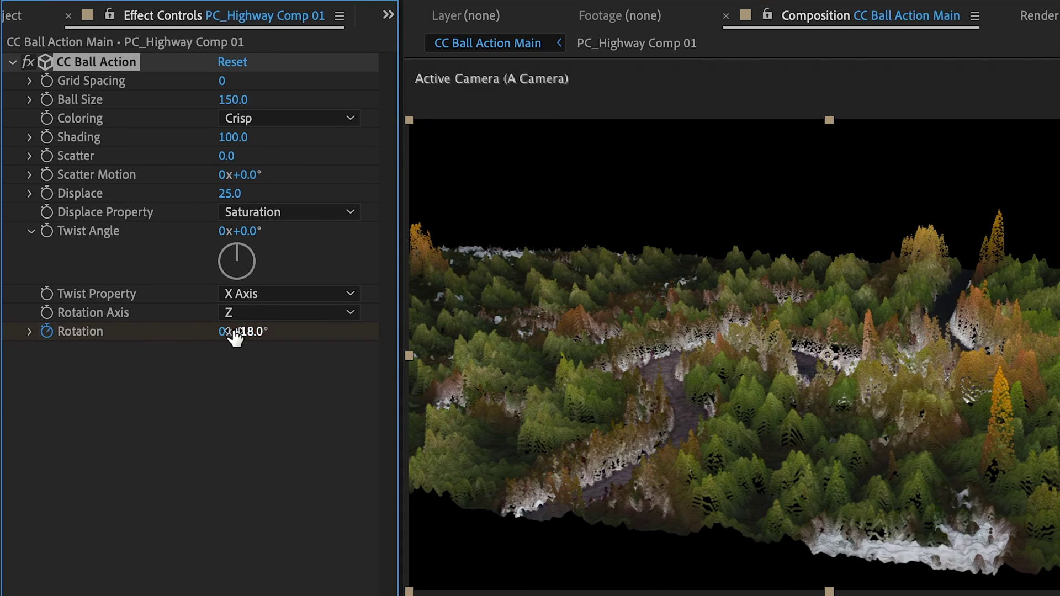
pyautogui.moveTo(235, 336); pyautogui.dragTo(211, 338)
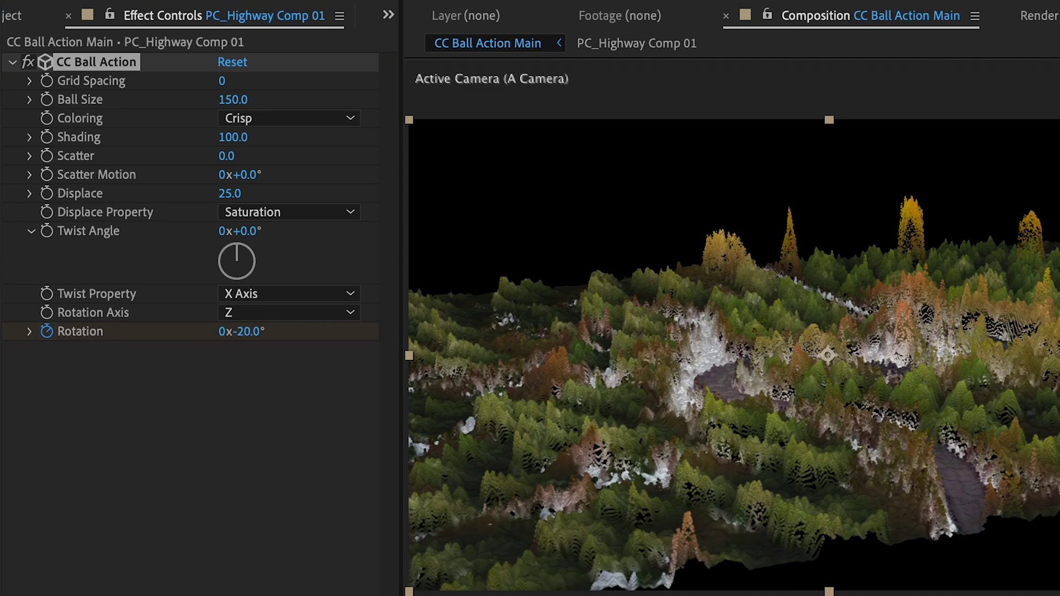
pyautogui.click(241, 332)
pyautogui.press('Return')
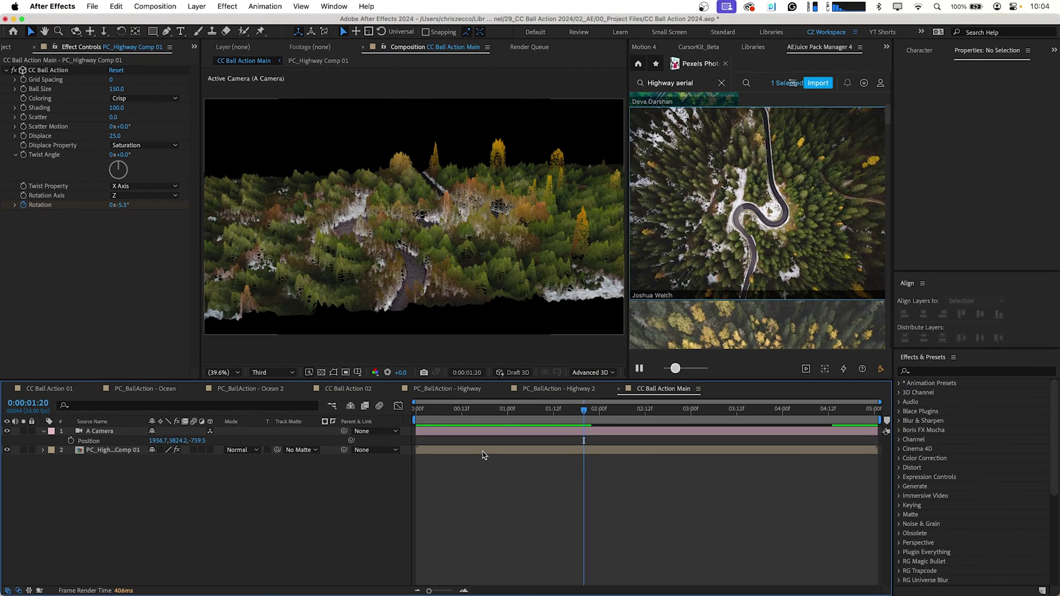
# Step: Inside the highway precomp, trace a Pen mask around the winding road on the photo layer
pyautogui.doubleClick(482, 450)
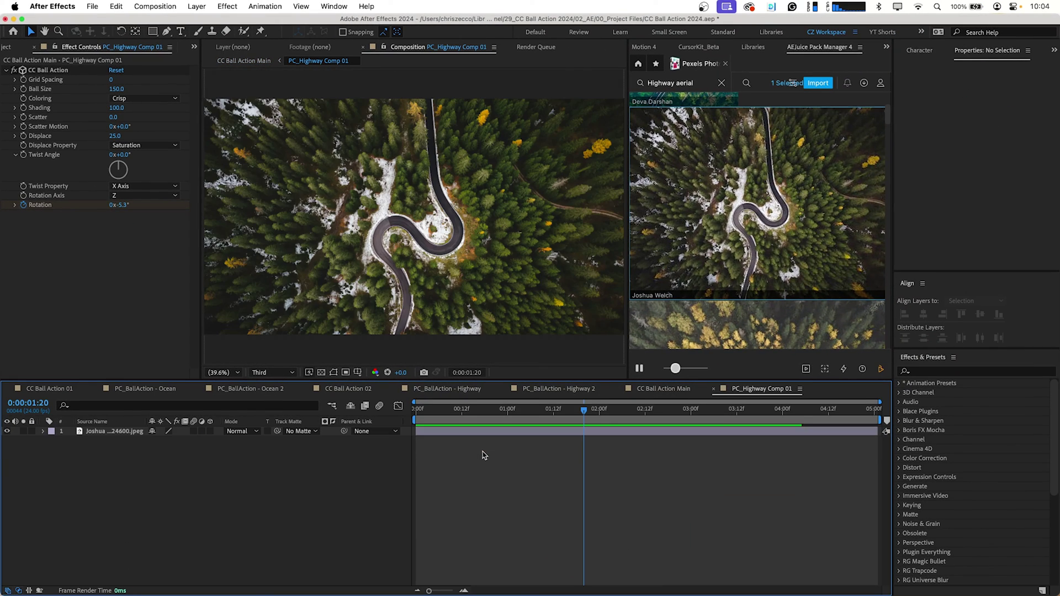
pyautogui.scroll(3, 403, 292)
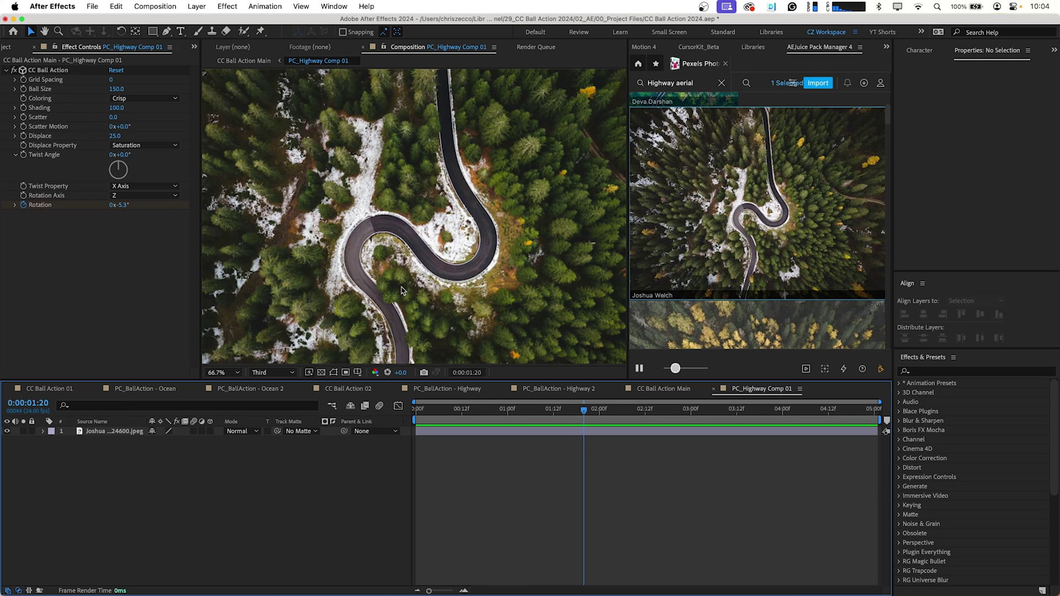
pyautogui.scroll(3, 425, 227)
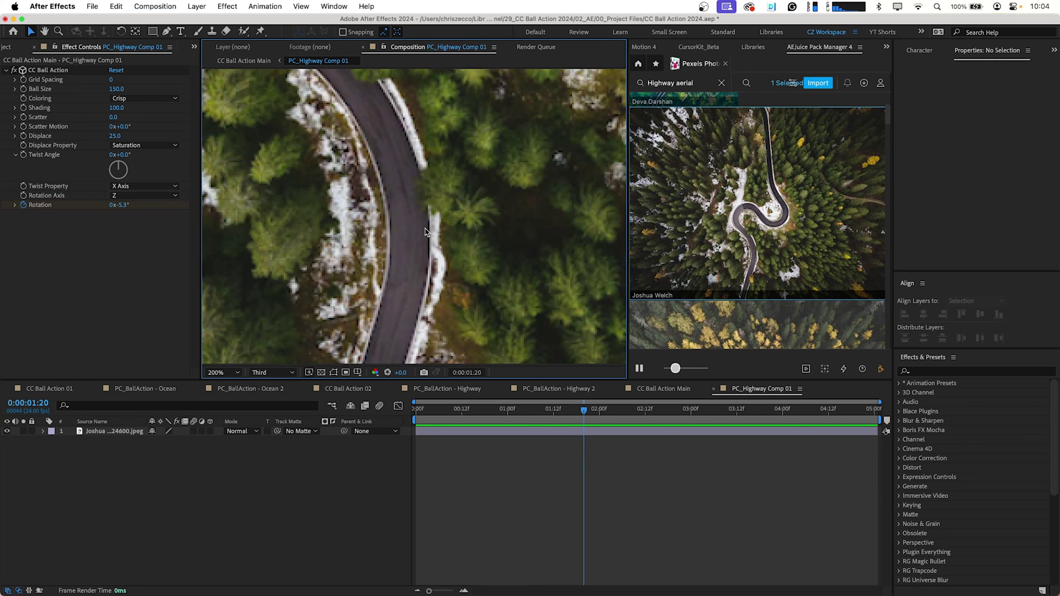
pyautogui.scroll(-1, 425, 232)
pyautogui.click(402, 319)
pyautogui.press('g')
pyautogui.click(402, 231)
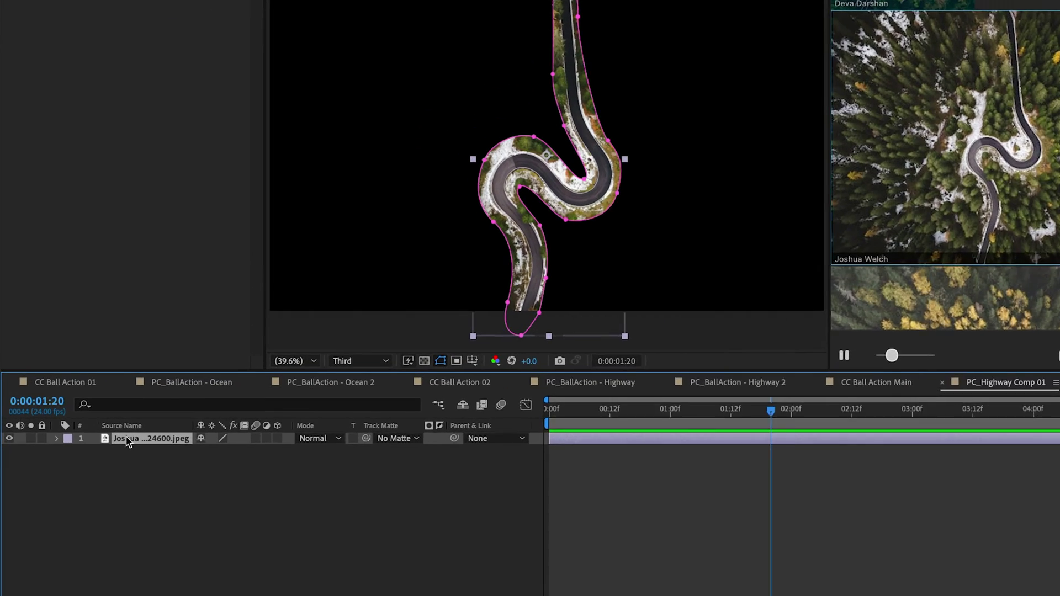
# Step: Set Mask 1 to Subtract and feather it to 114 px
pyautogui.press('m')
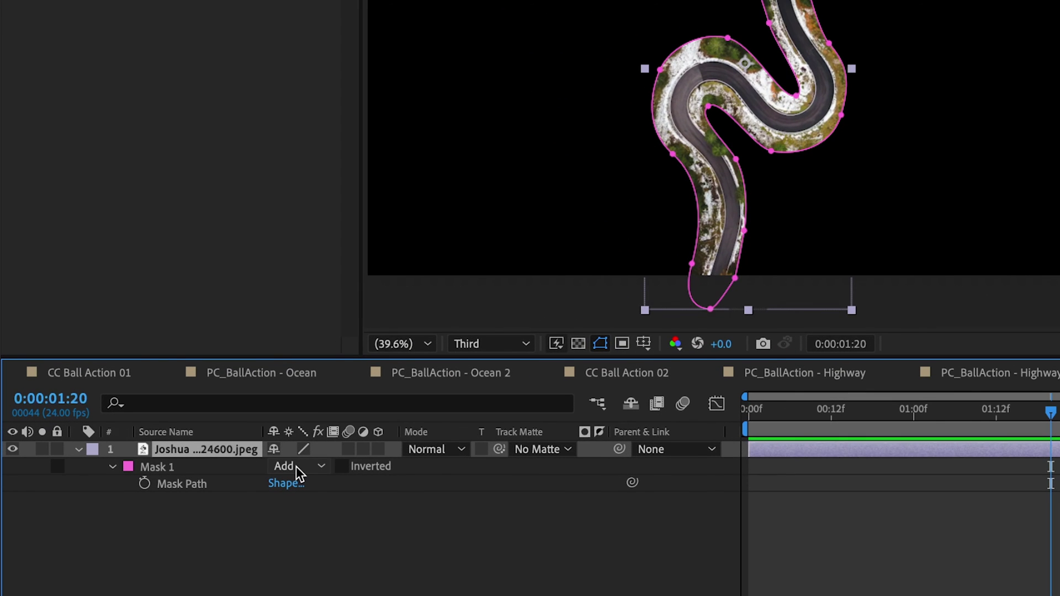
pyautogui.click(296, 466)
pyautogui.click(309, 533)
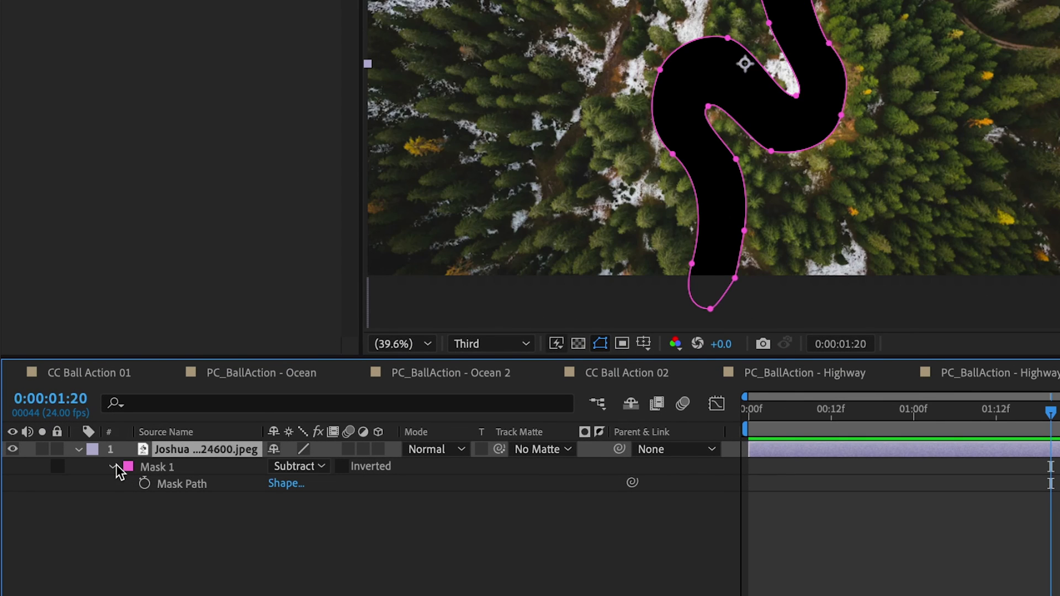
pyautogui.click(116, 466)
pyautogui.click(114, 468)
pyautogui.moveTo(317, 504); pyautogui.dragTo(421, 494)
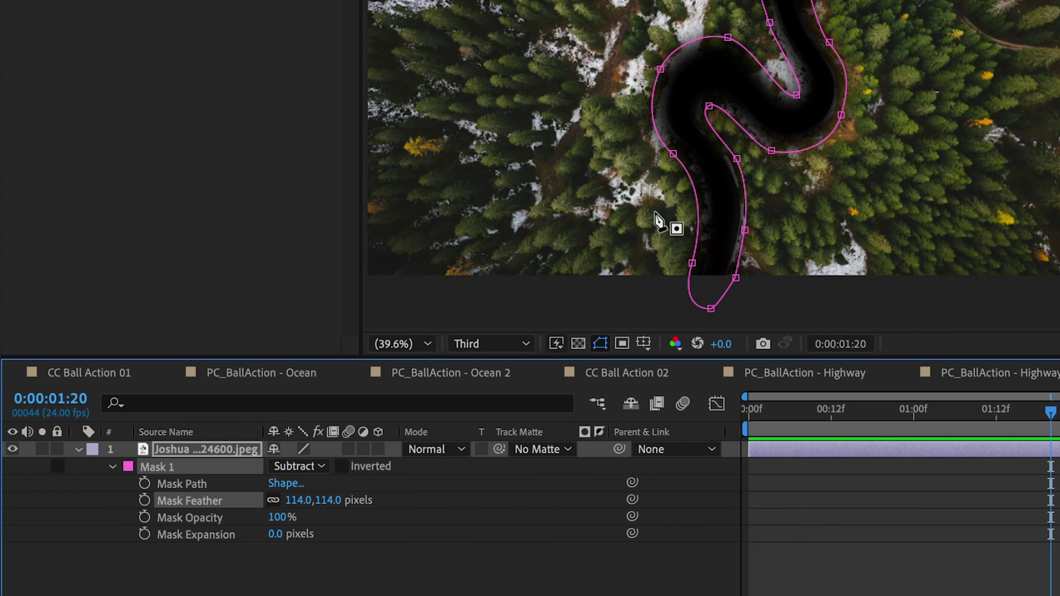
pyautogui.scroll(2, 658, 221)
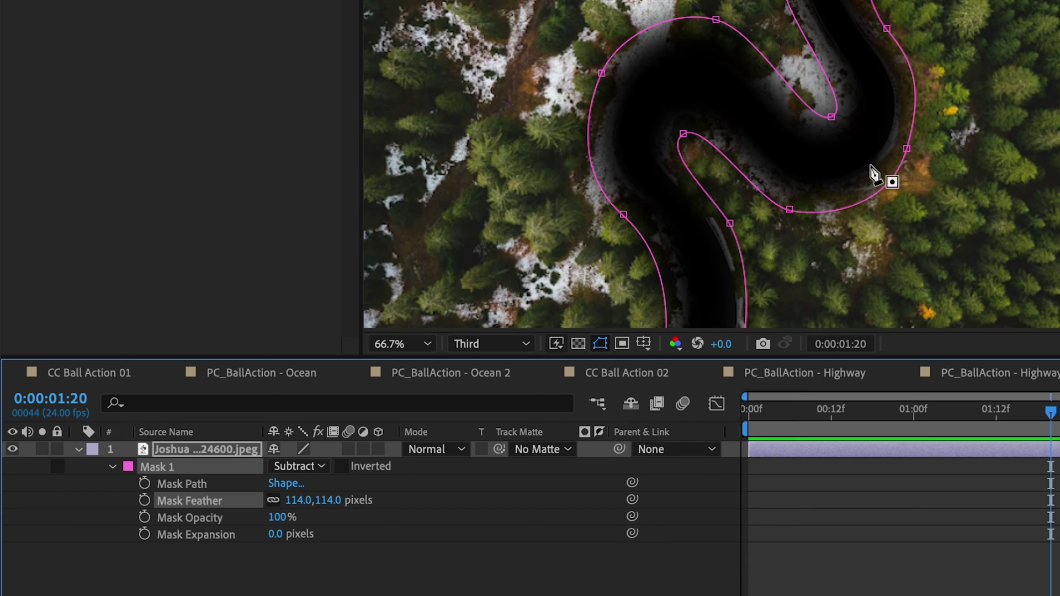
# Step: Deselect the photo layer and return to CC Ball Action Main via the Mini-Flowchart
pyautogui.click(861, 543)
pyautogui.press('Tab')
pyautogui.click(705, 560)
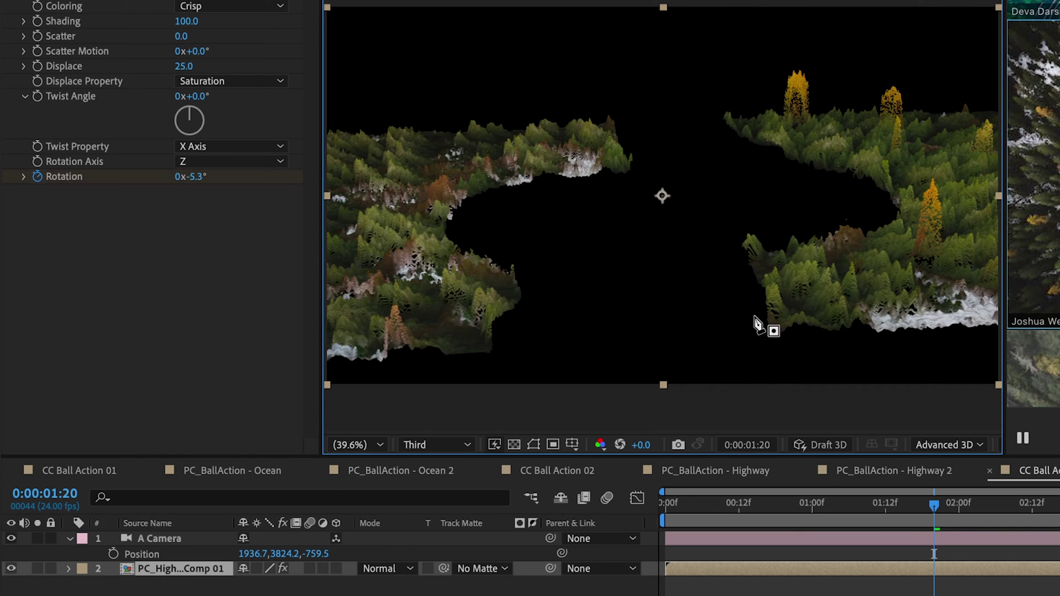
# Step: In the highway precomp, apply Solid Composite to the road photo layer through FX Console
pyautogui.click(784, 584)
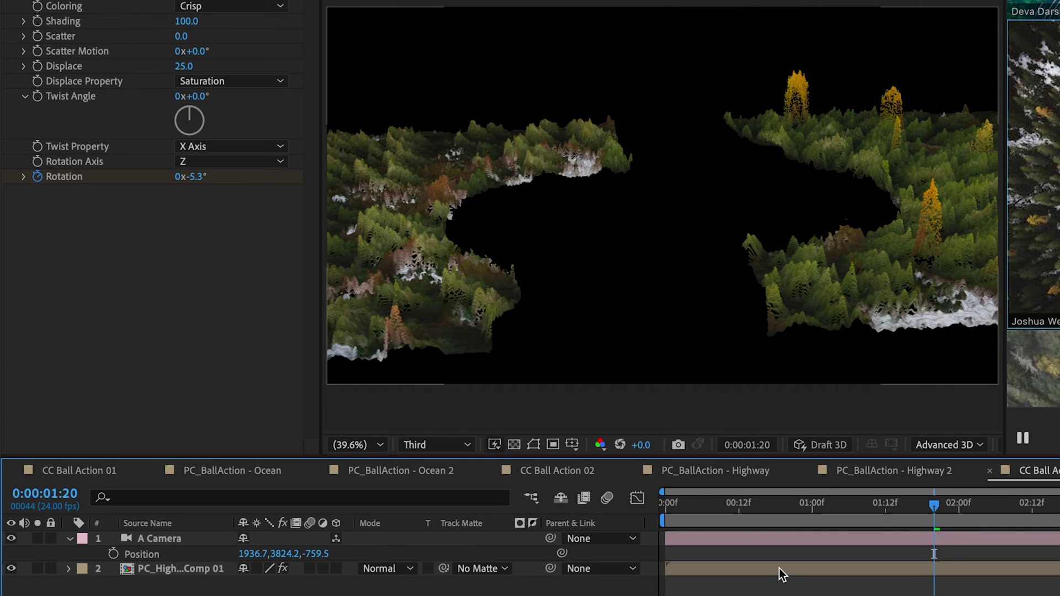
pyautogui.doubleClick(779, 568)
pyautogui.click(203, 538)
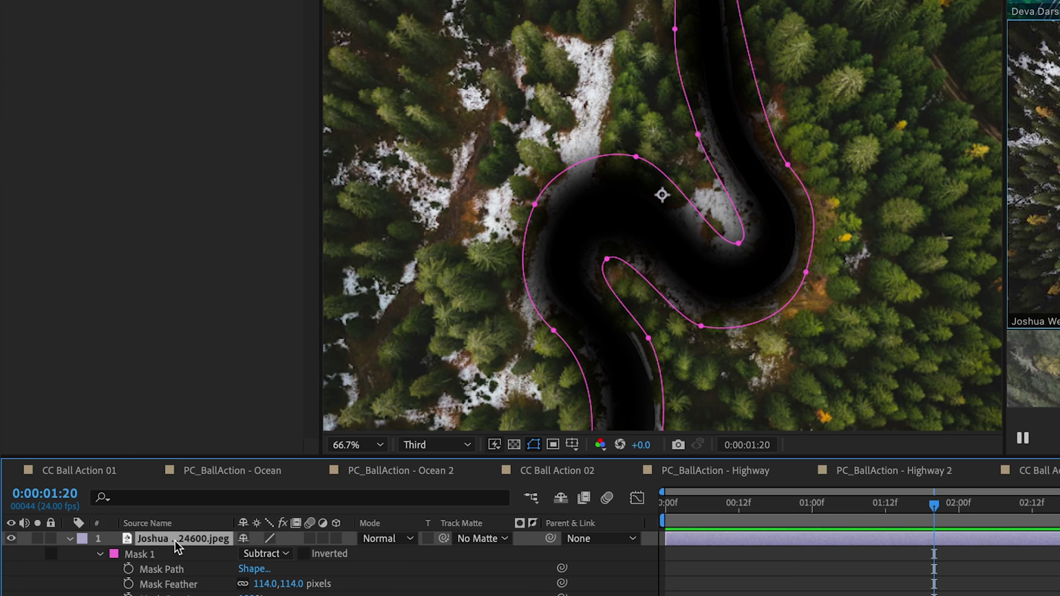
pyautogui.hotkey('ctrl', 'space')
pyautogui.write('solid')
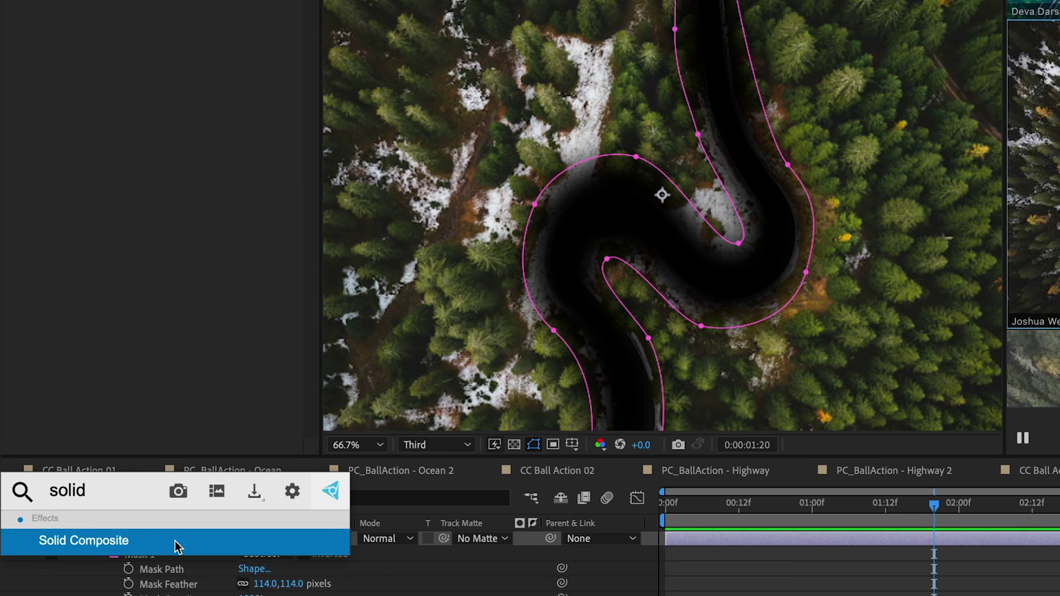
pyautogui.press('Return')
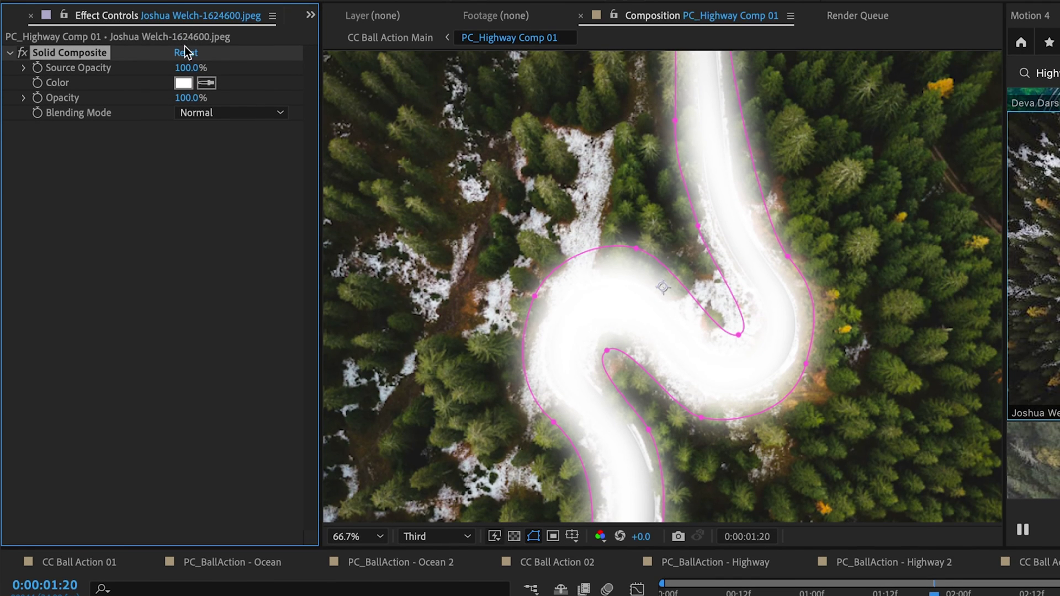
# Step: Set the Solid Composite colour to #000000, then go back to CC Ball Action Main
pyautogui.click(184, 83)
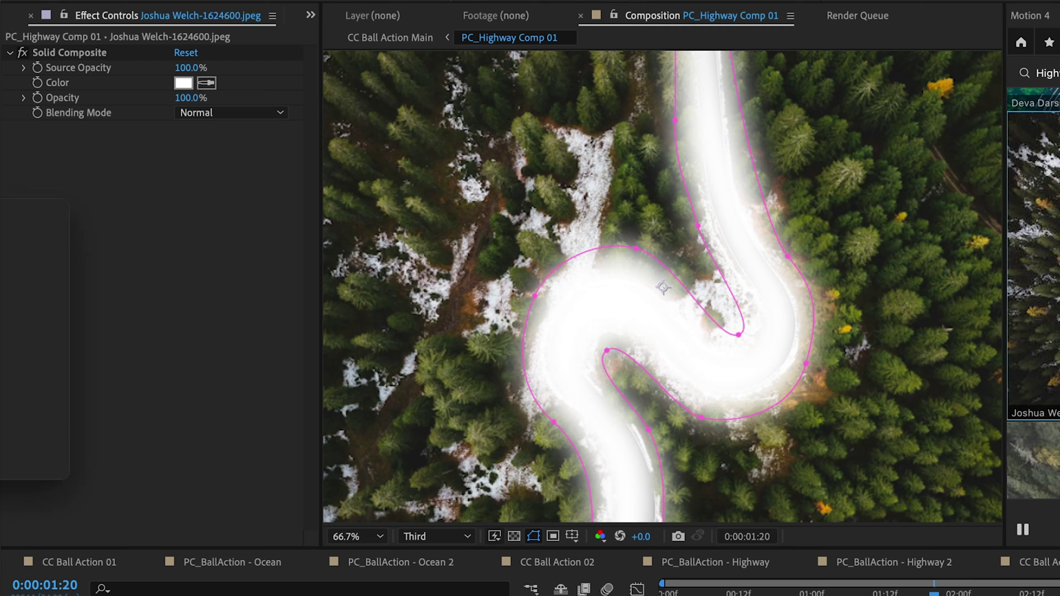
pyautogui.write('00000')
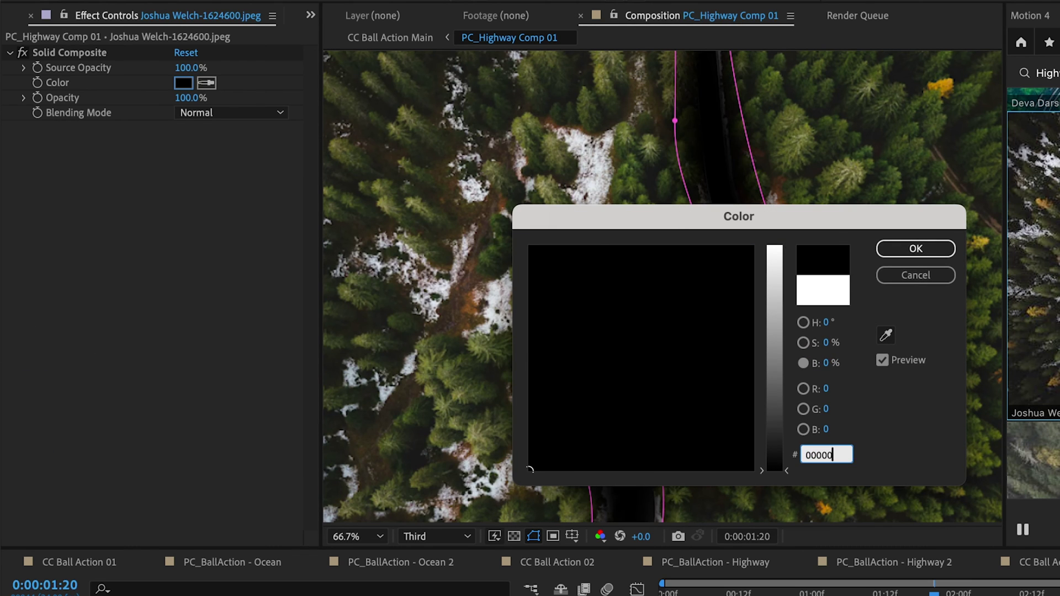
pyautogui.write('0')
pyautogui.press('Return')
pyautogui.press('F2')
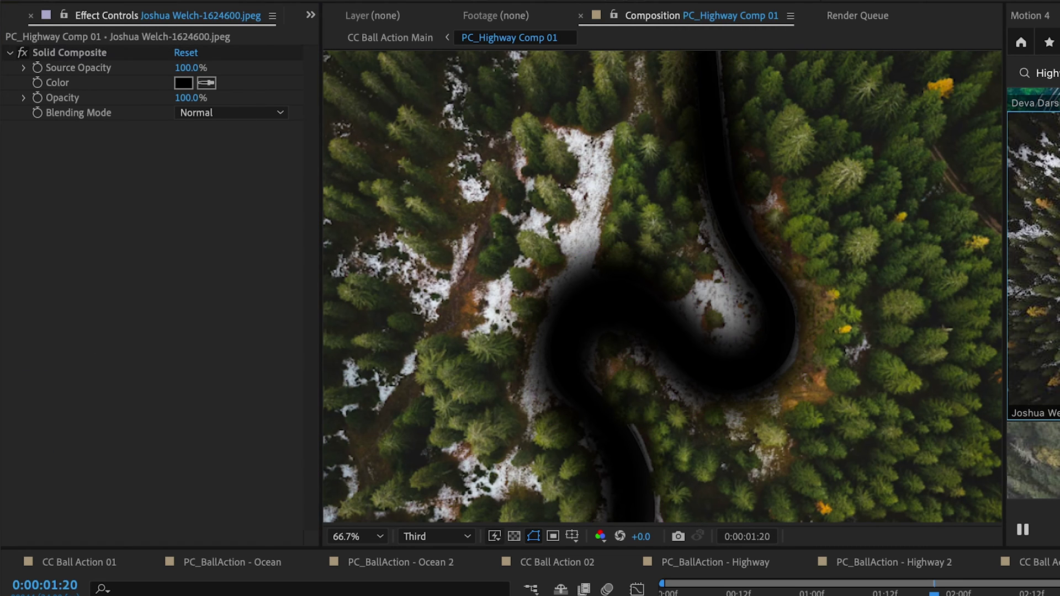
pyautogui.hotkey('shift', '.')
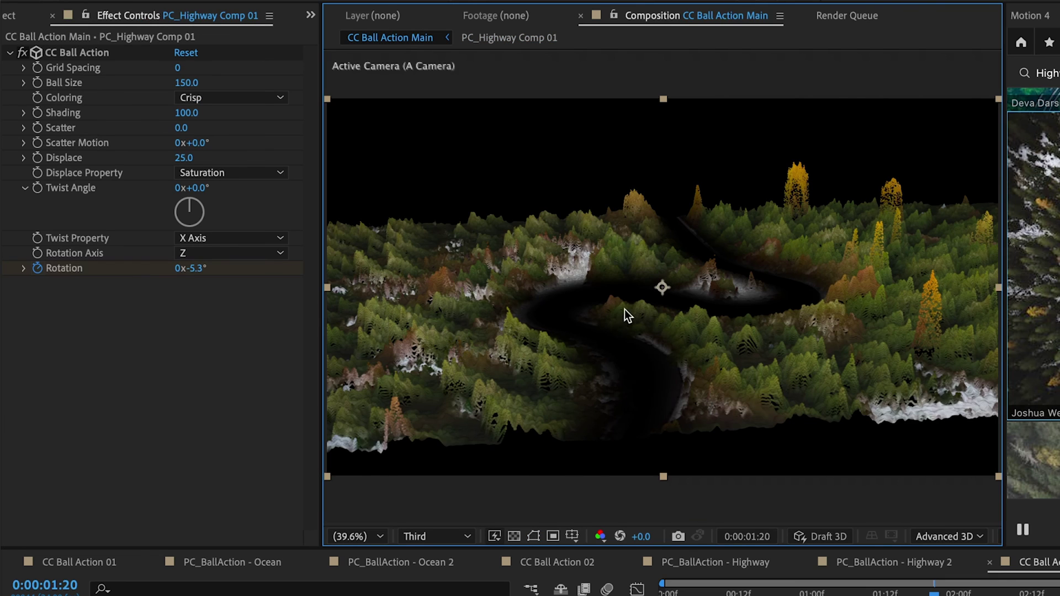
# Step: Duplicate the highway layer and PC_Highway Comp 01, swapping layer 2's source to PC_Highway Comp 02
pyautogui.press('\\')
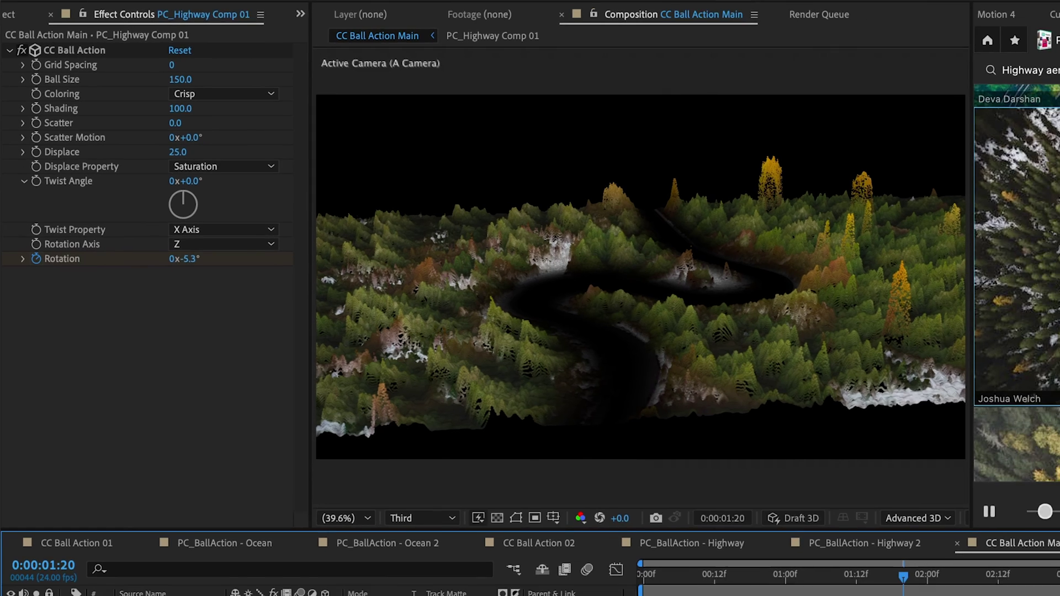
pyautogui.hotkey('ctrl', 'd')
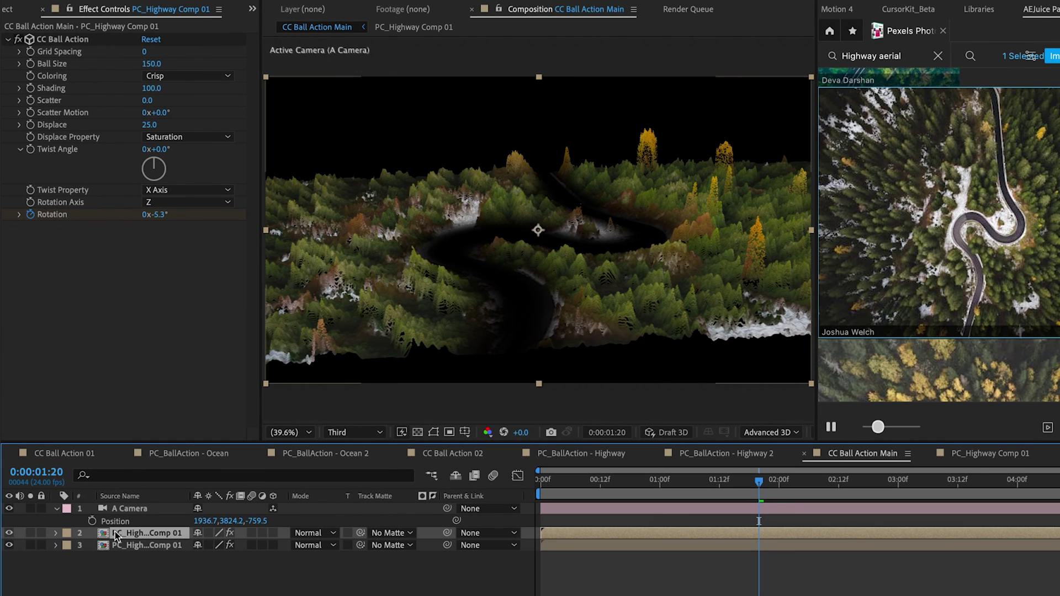
pyautogui.hotkey('ctrl', '0')
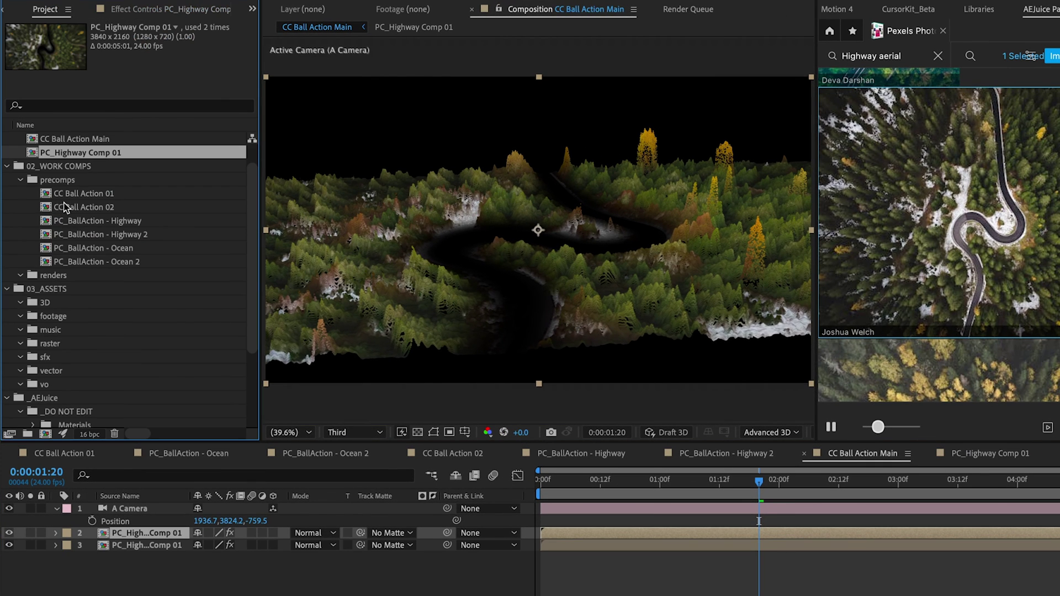
pyautogui.hotkey('ctrl', 'd')
pyautogui.scroll(2, 69, 177)
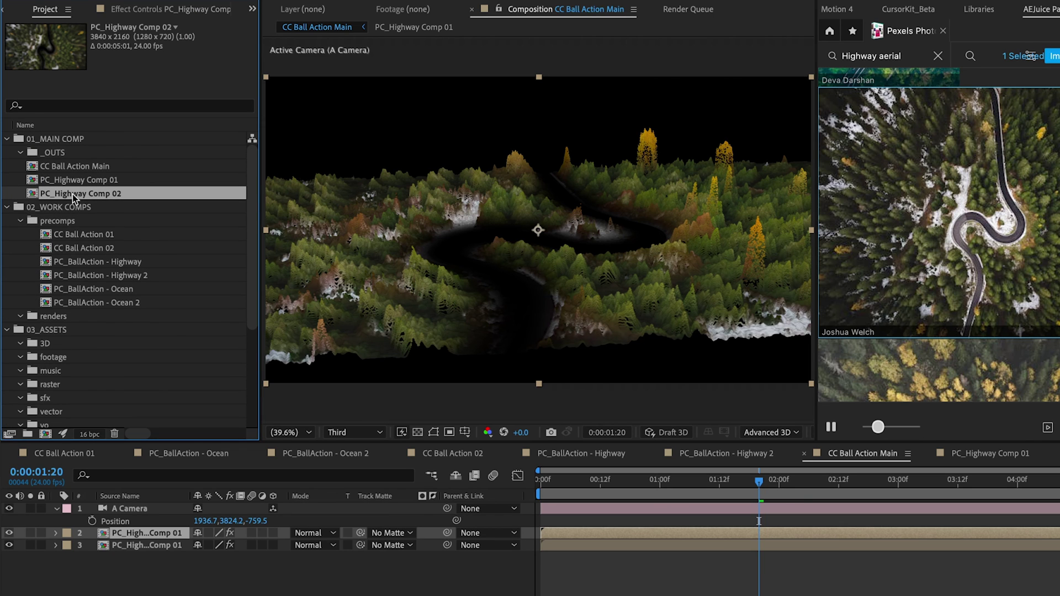
pyautogui.hotkey('ctrl', 'alt', '/')
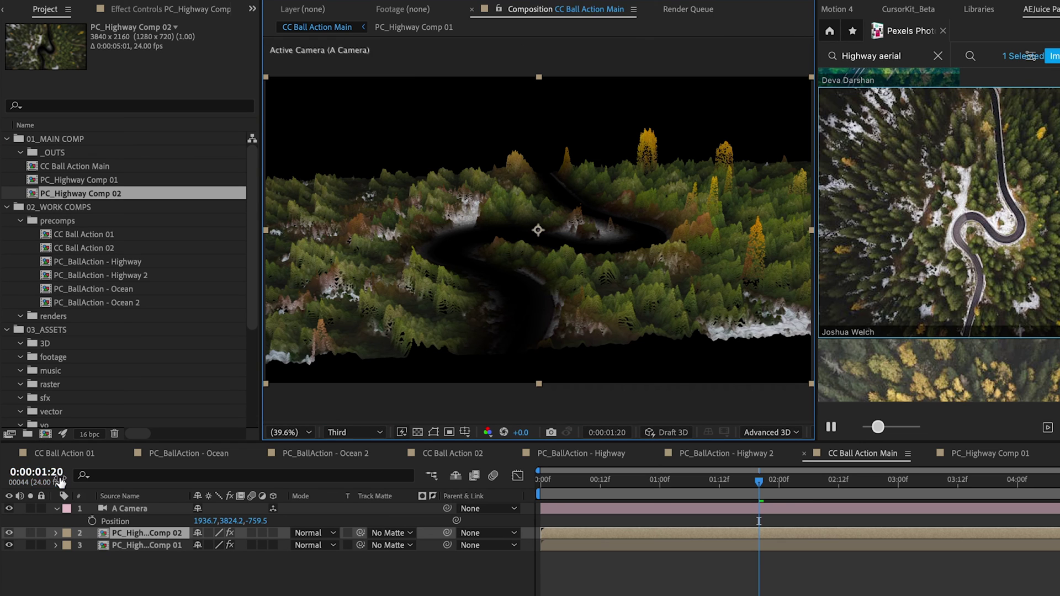
# Step: In PC_Highway Comp 02, set Mask 1 to Intersect
pyautogui.doubleClick(131, 534)
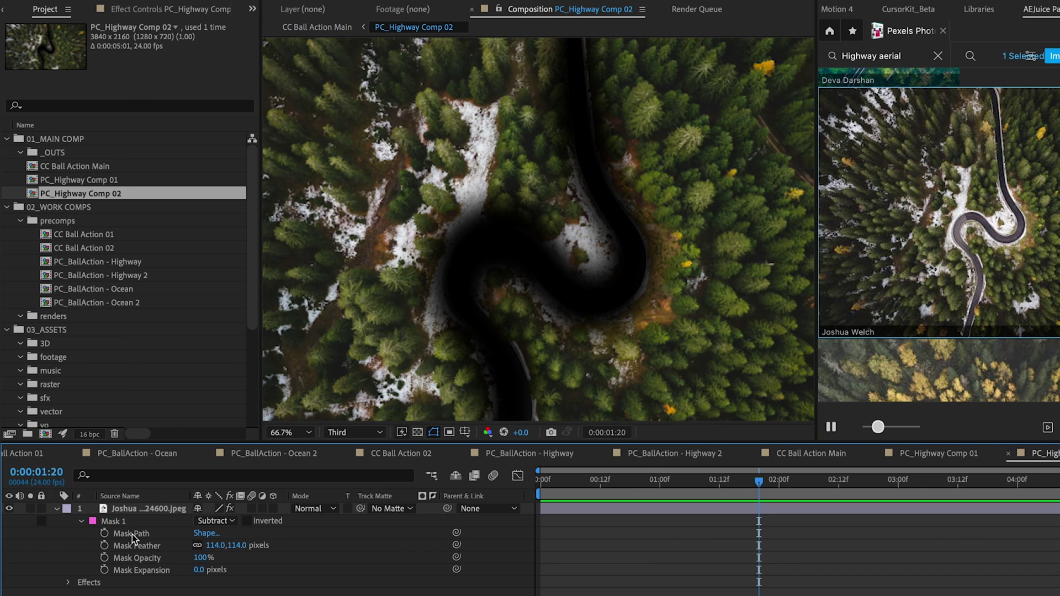
pyautogui.click(213, 522)
pyautogui.click(218, 582)
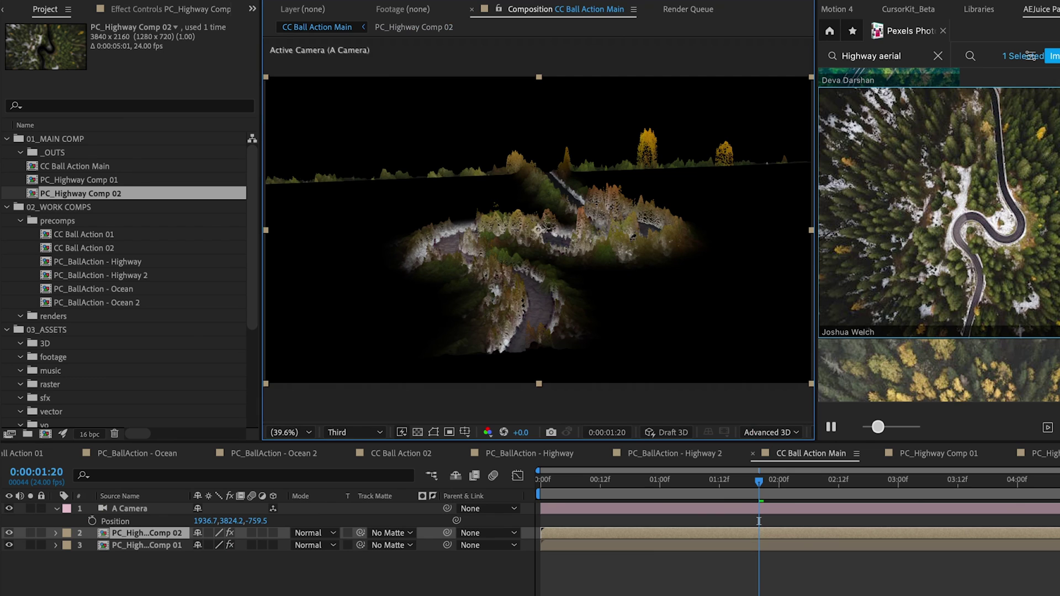
# Step: Set the CC Ball Action Displace value to 0 on the road layer
pyautogui.press('F3')
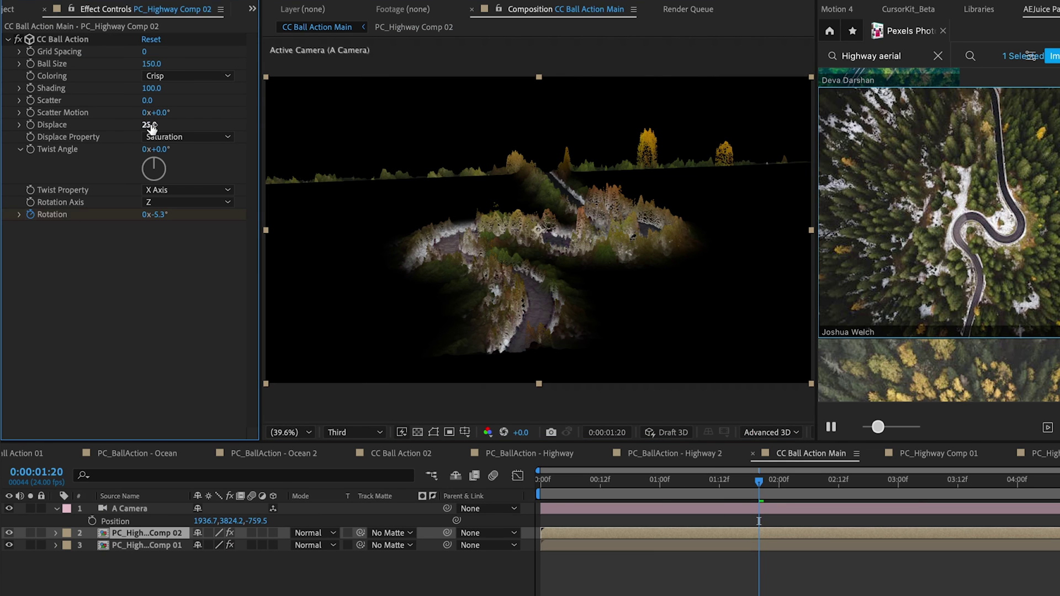
pyautogui.click(149, 125)
pyautogui.write('0')
pyautogui.press('Return')
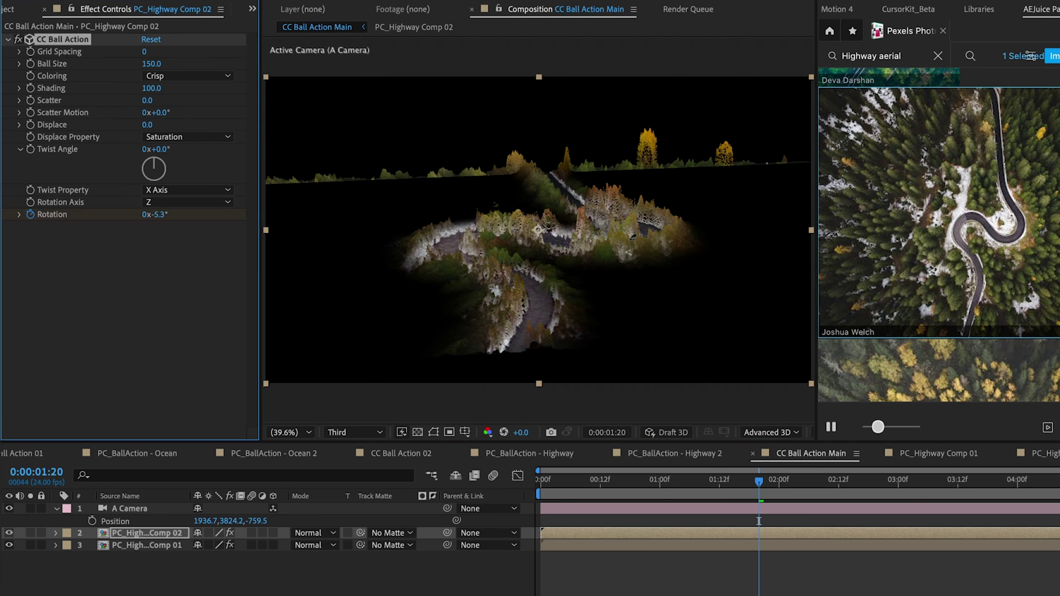
# Step: Add VC Color Vibrance via FX Console and set its Matte Alpha to Only
pyautogui.click(158, 533)
pyautogui.hotkey('ctrl', 'space')
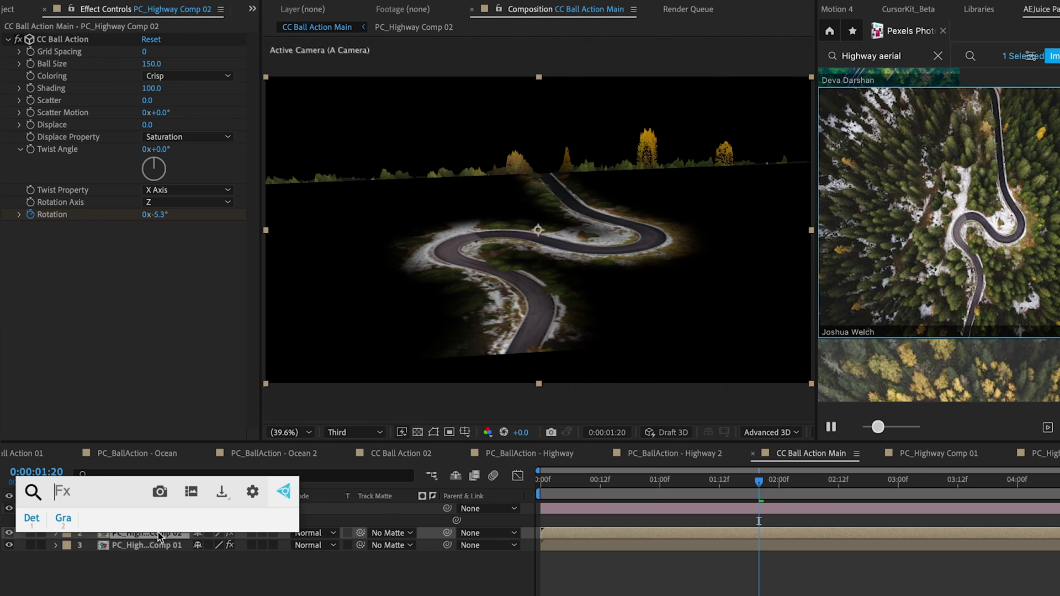
pyautogui.write('v')
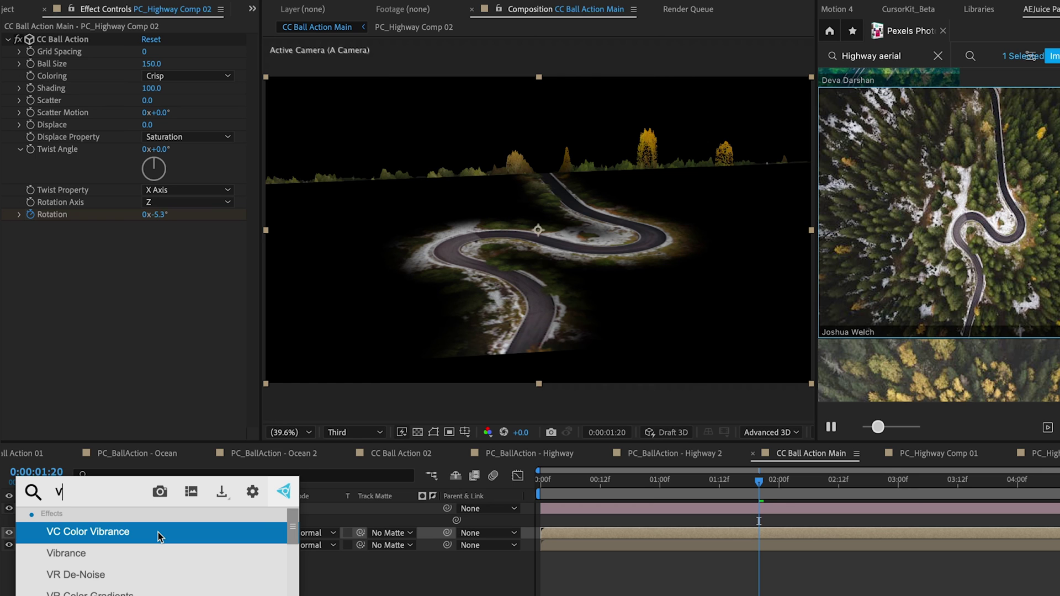
pyautogui.click(161, 537)
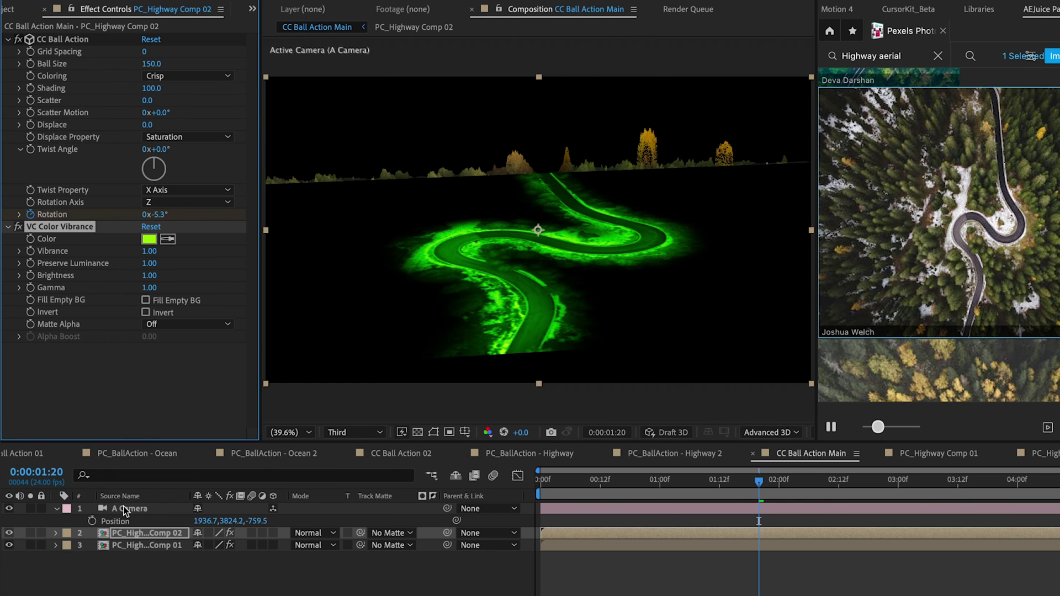
pyautogui.click(165, 324)
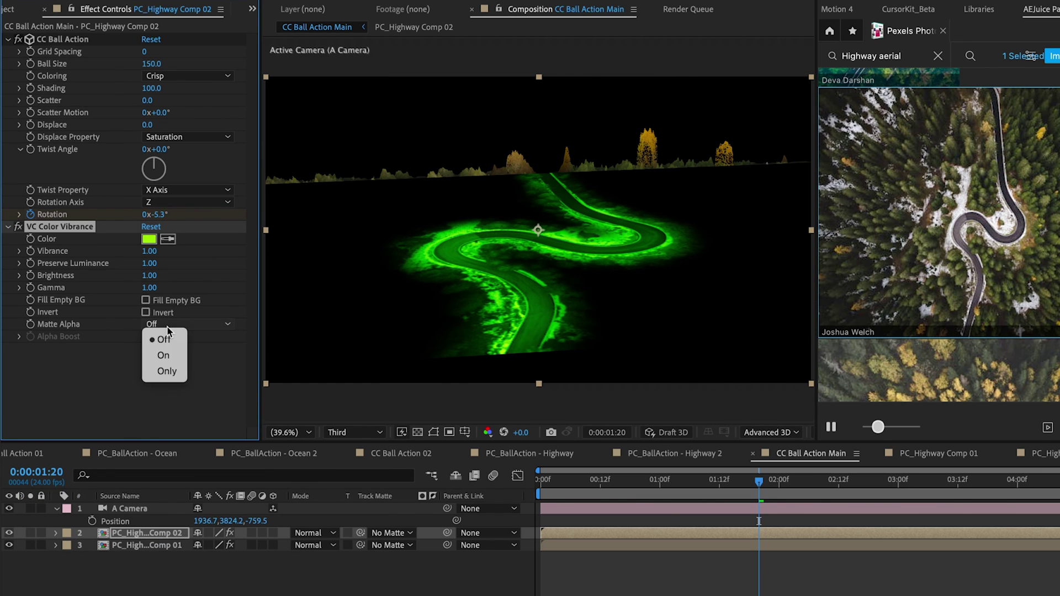
pyautogui.click(163, 355)
pyautogui.click(166, 324)
pyautogui.click(166, 371)
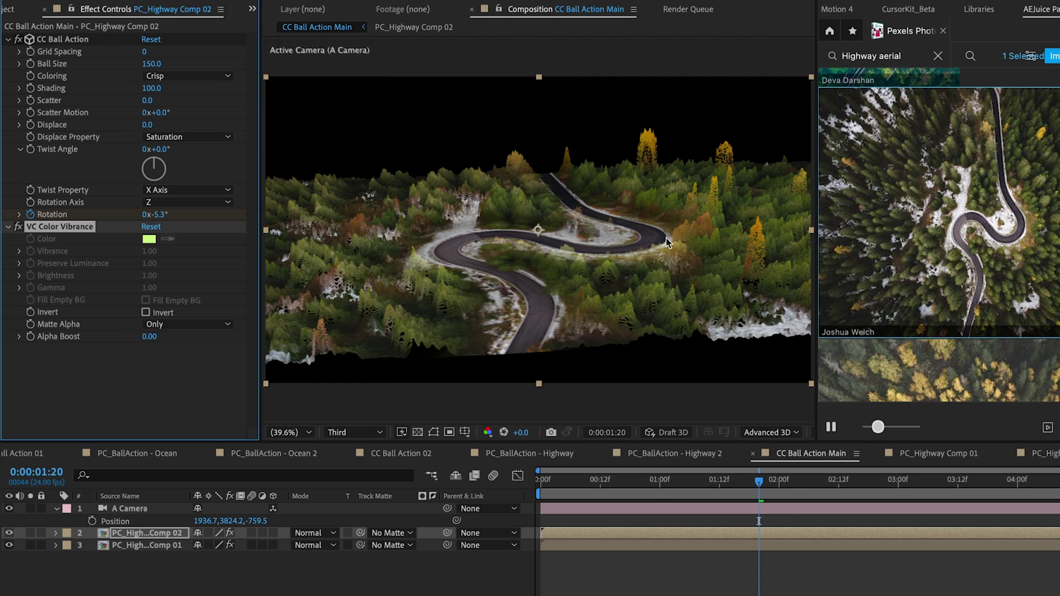
# Step: Deselect the road layer and move the playhead to 0:00:00:00
pyautogui.click(676, 563)
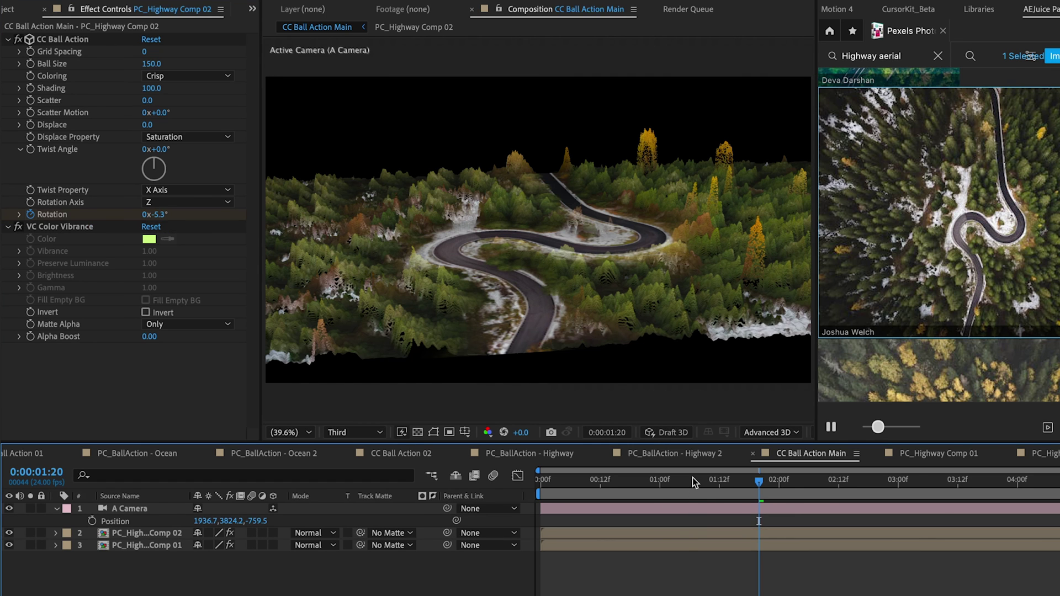
pyautogui.press('Home')
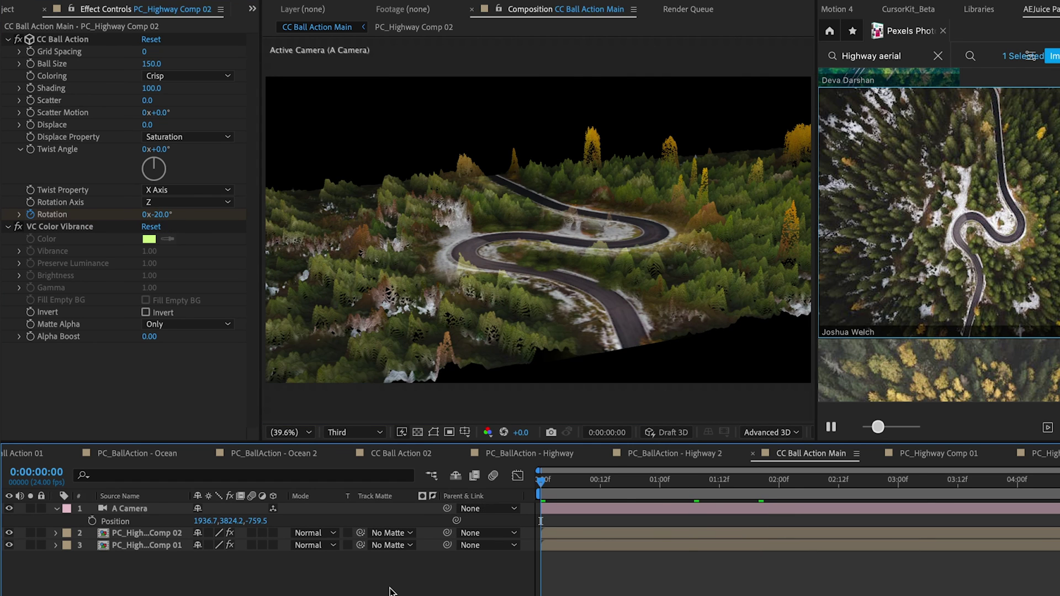